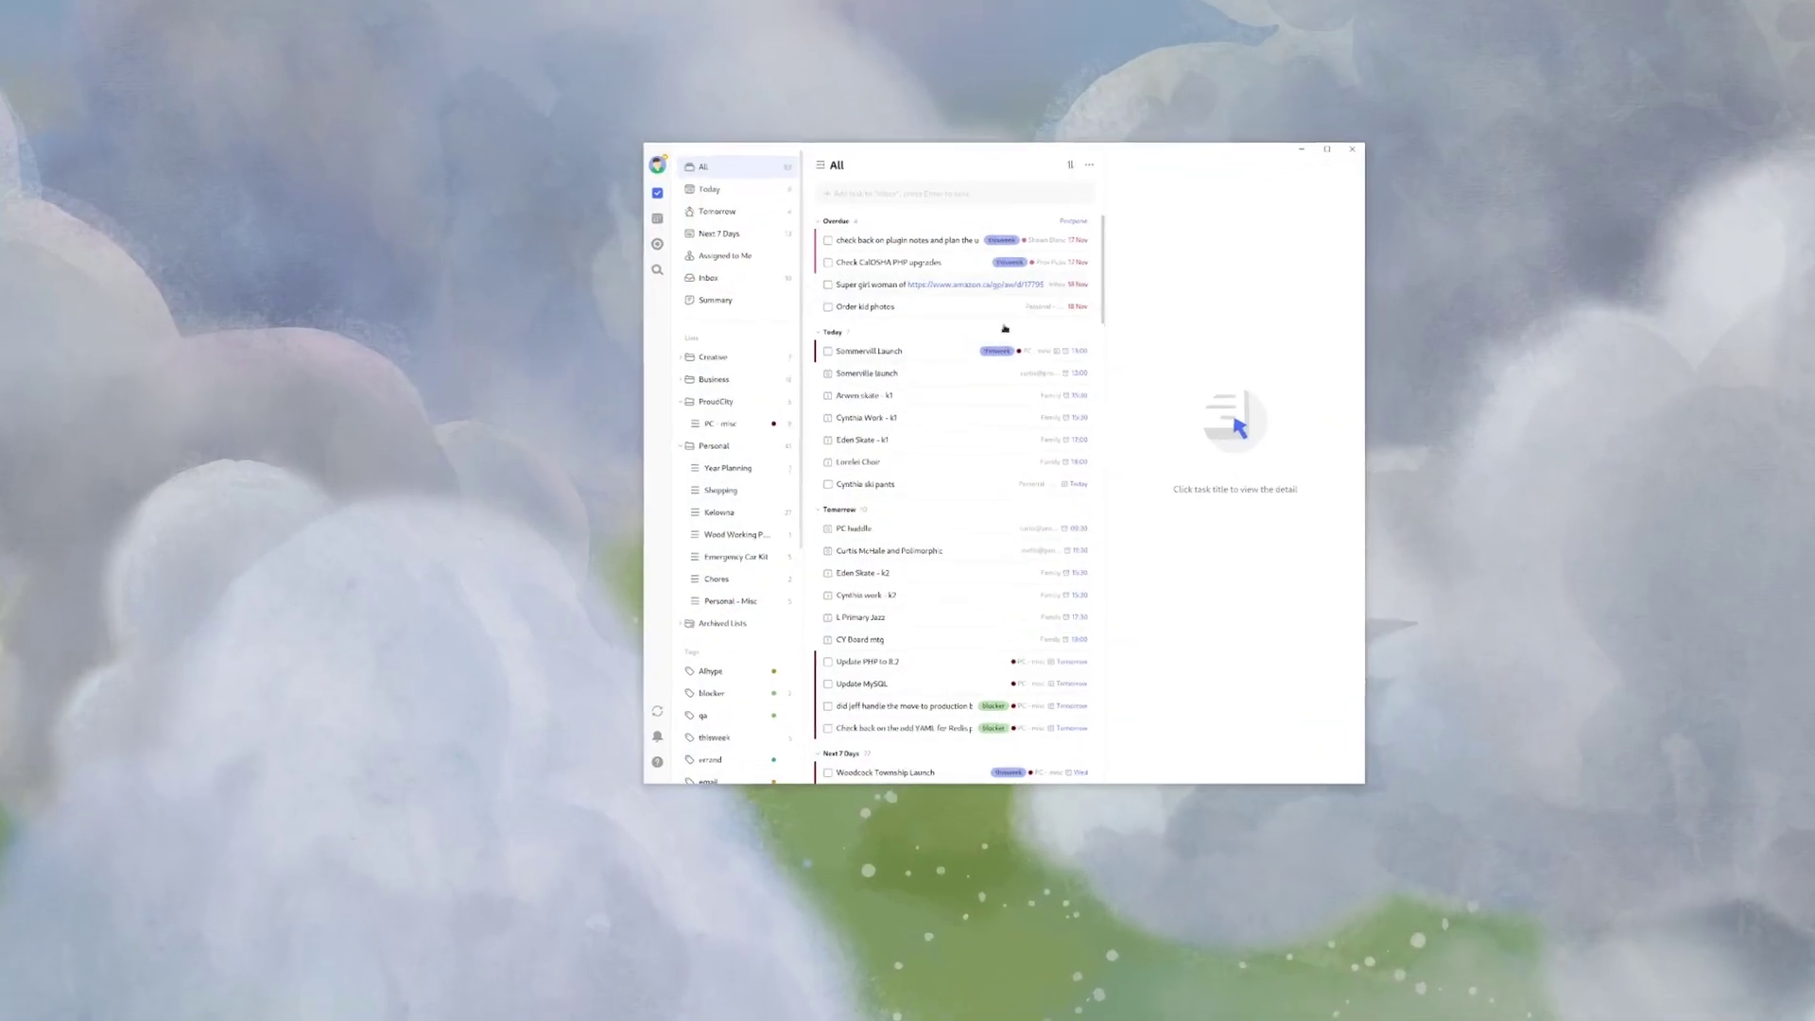
- Enter the quick-add task 'add A task', assigned to Books to Process and tagged thisweek
click(891, 208)
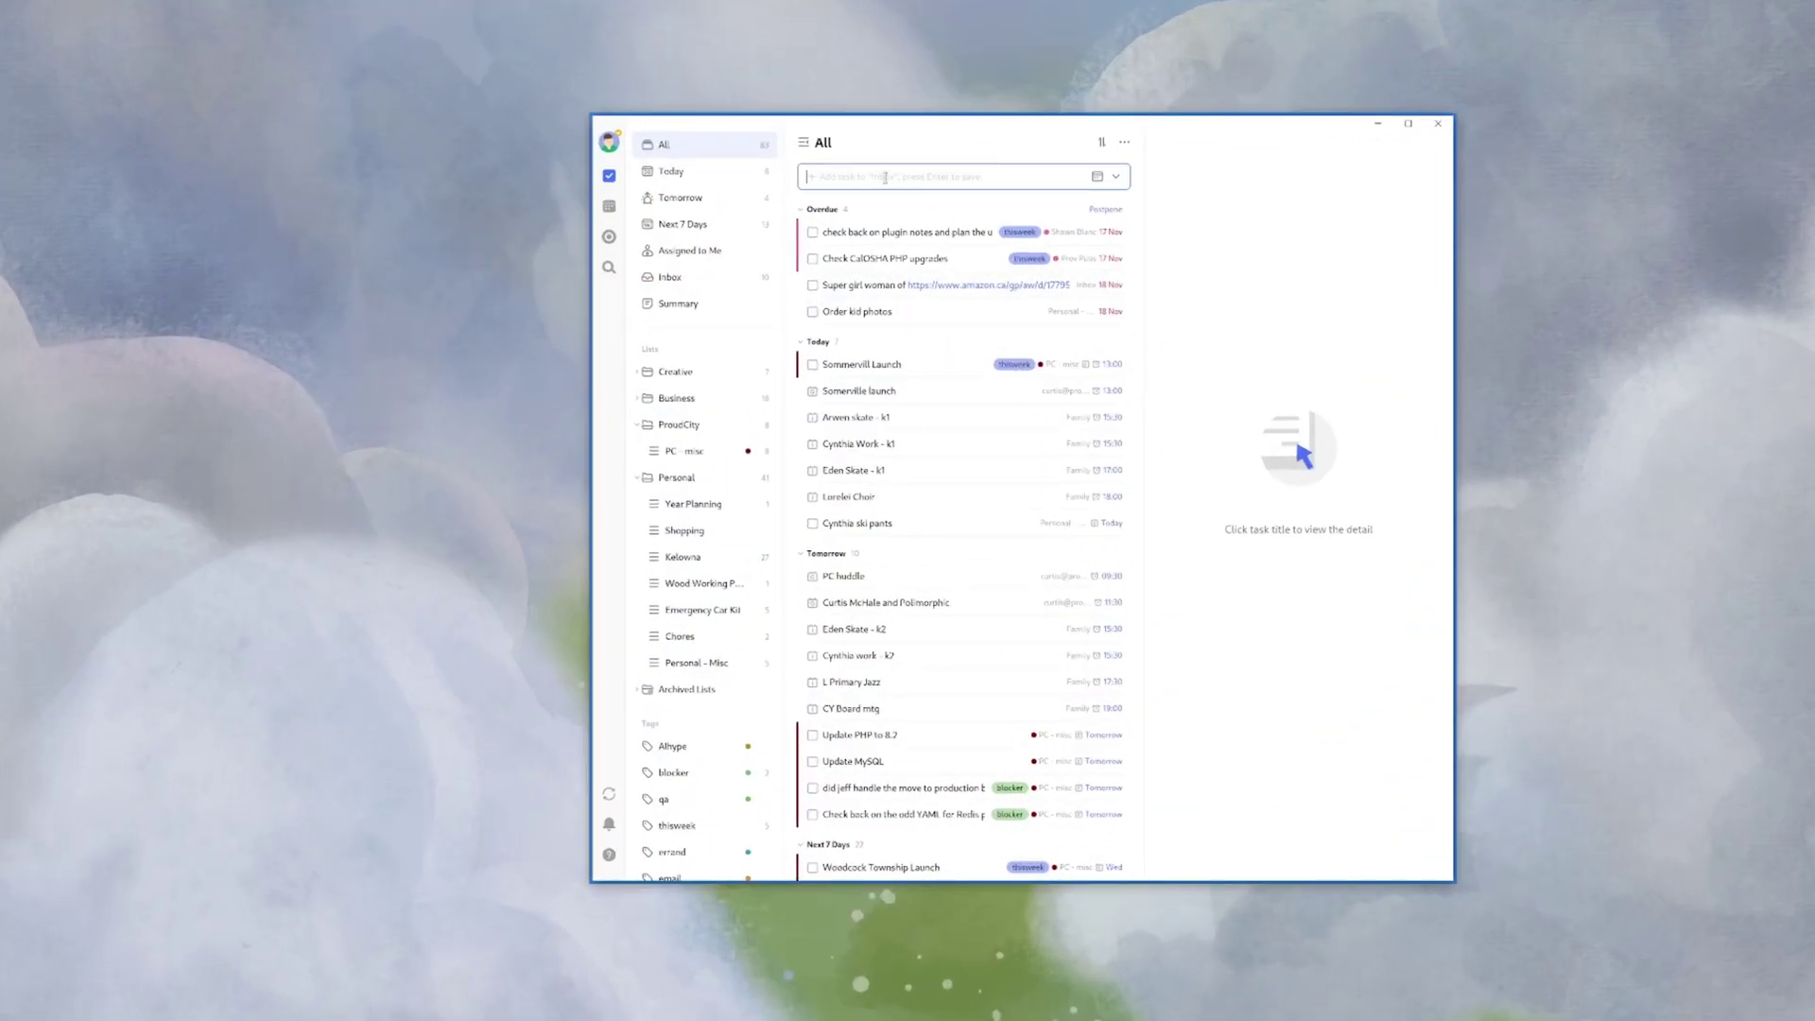
text(add A task ^)
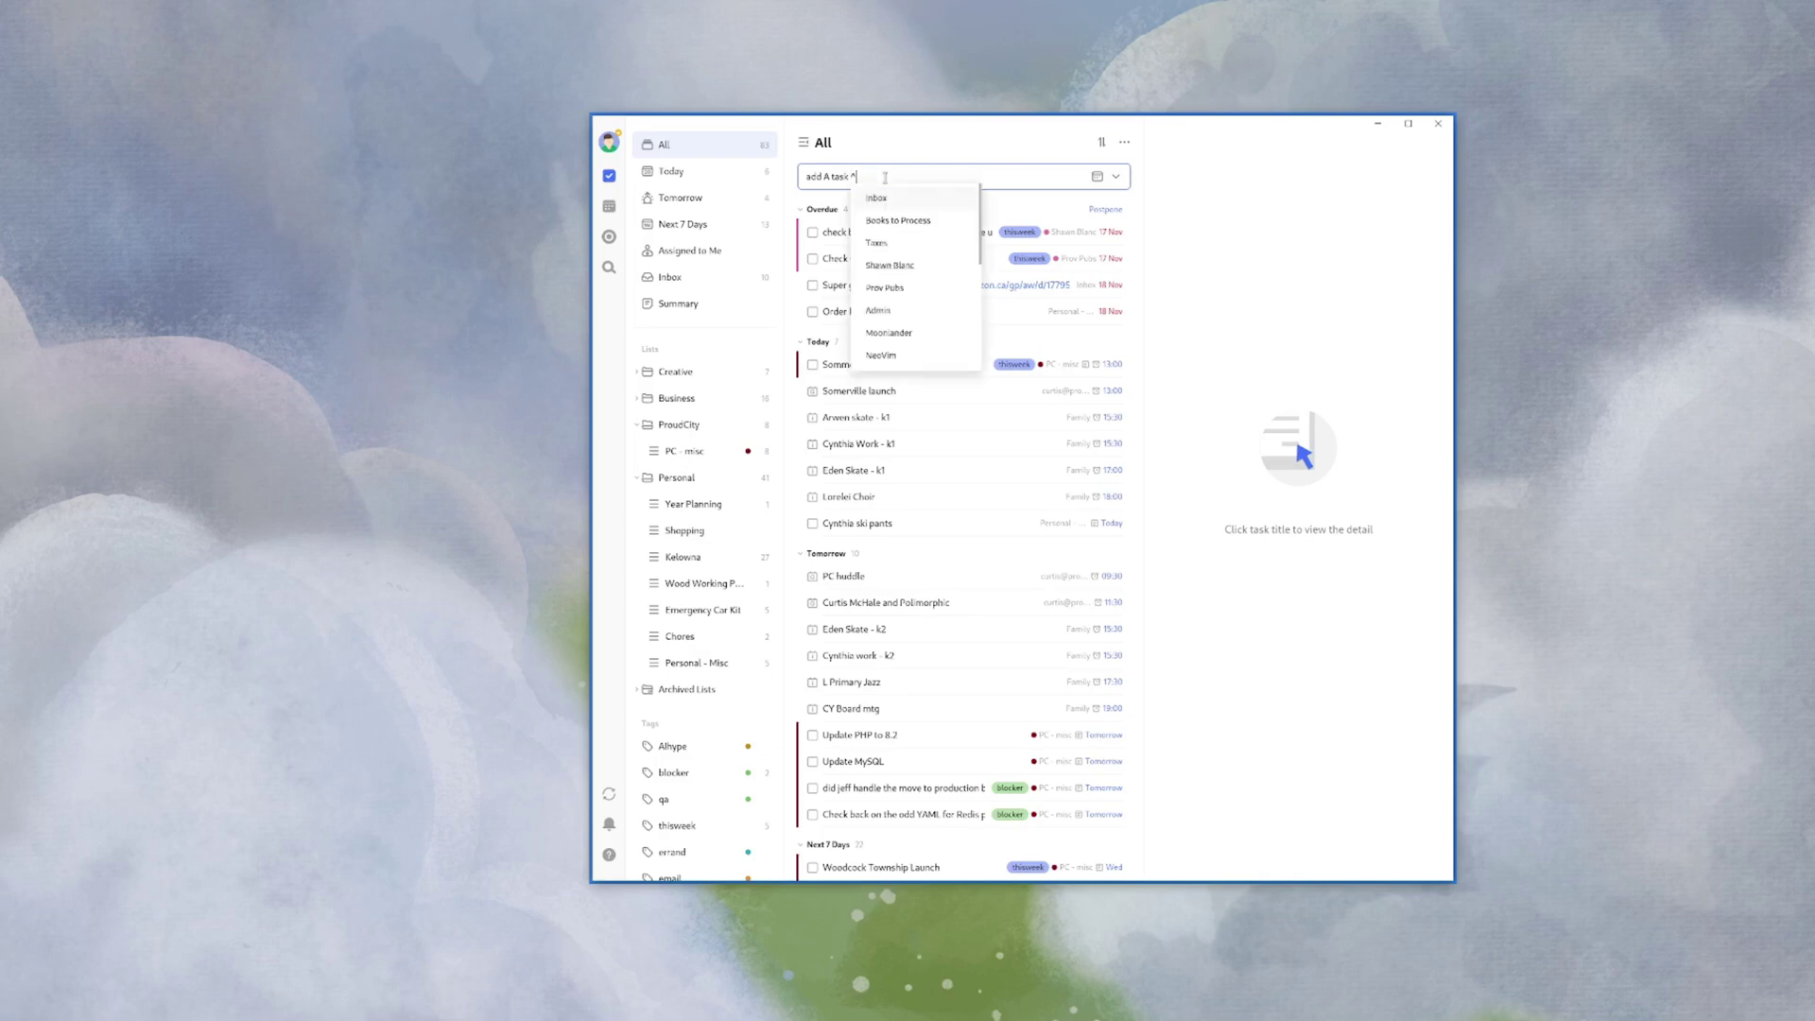
key(Return)
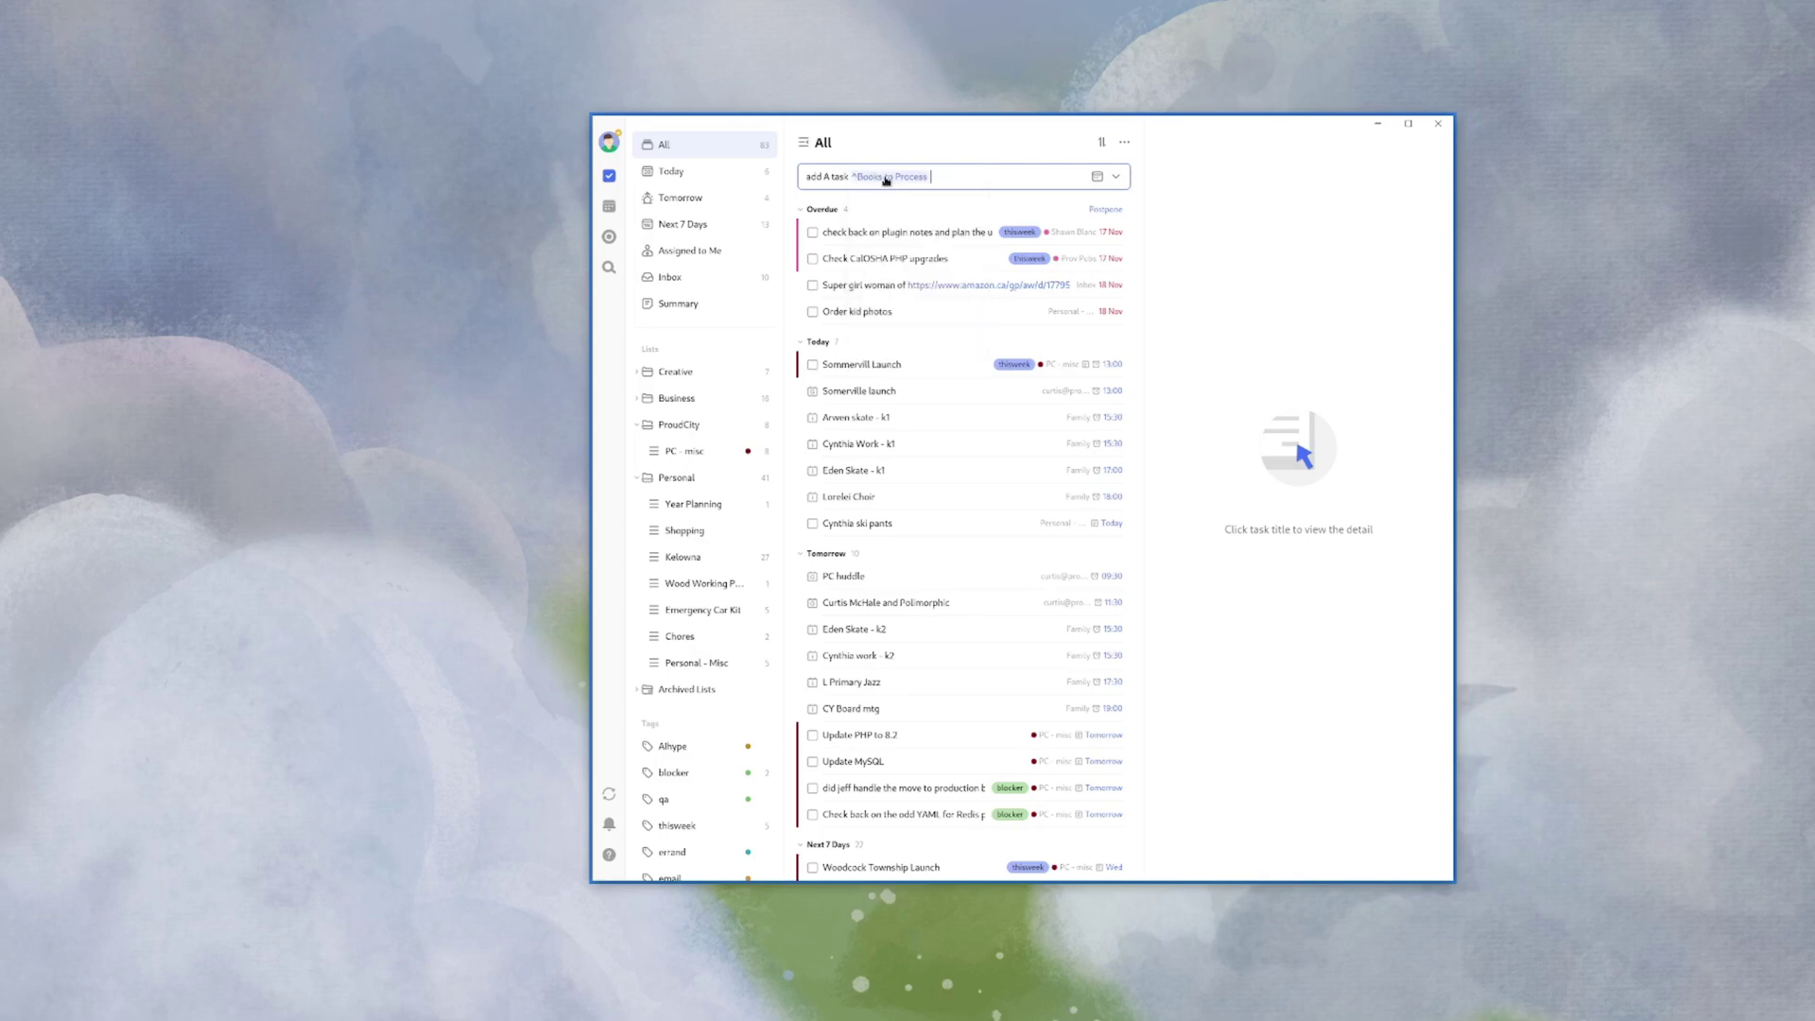
text(#t)
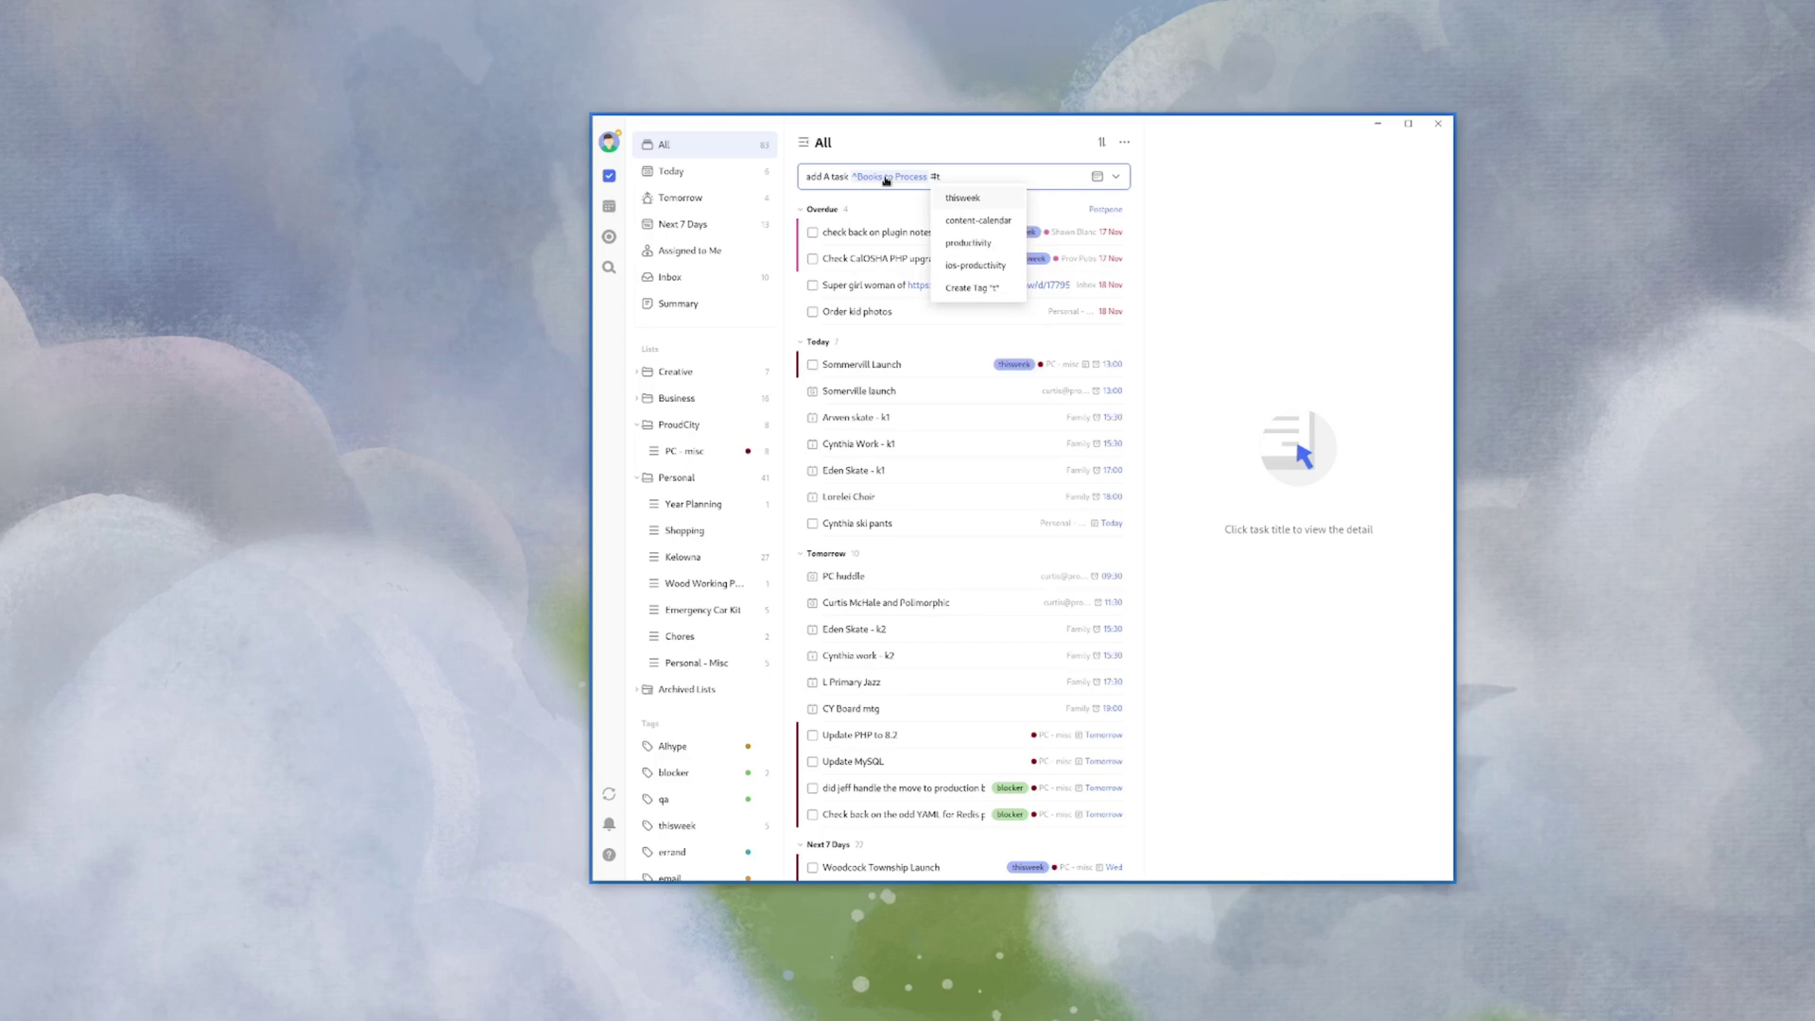
key(Return)
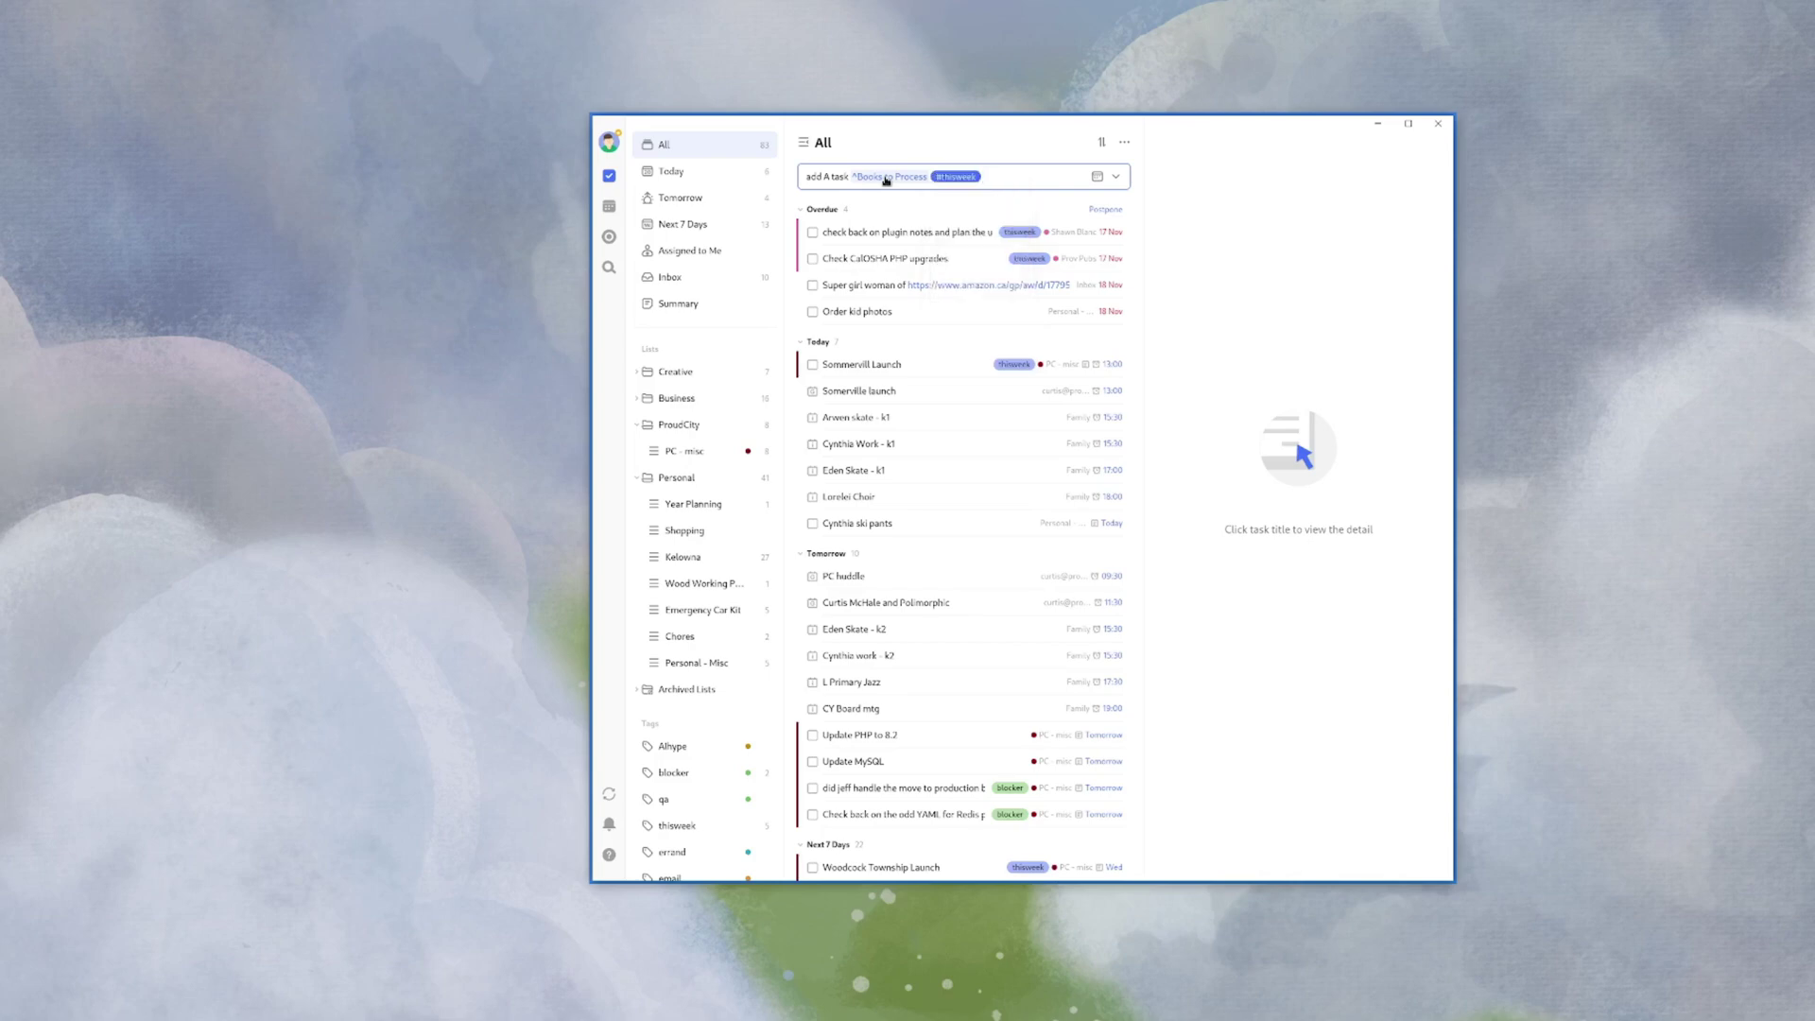
- Discard the 'tomorrow' date and '!' priority entries, then save the new task
text(tomorrow)
key(BackSpace)
key(BackSpace)
key(BackSpace)
key(BackSpace)
key(BackSpace)
key(BackSpace)
text(!)
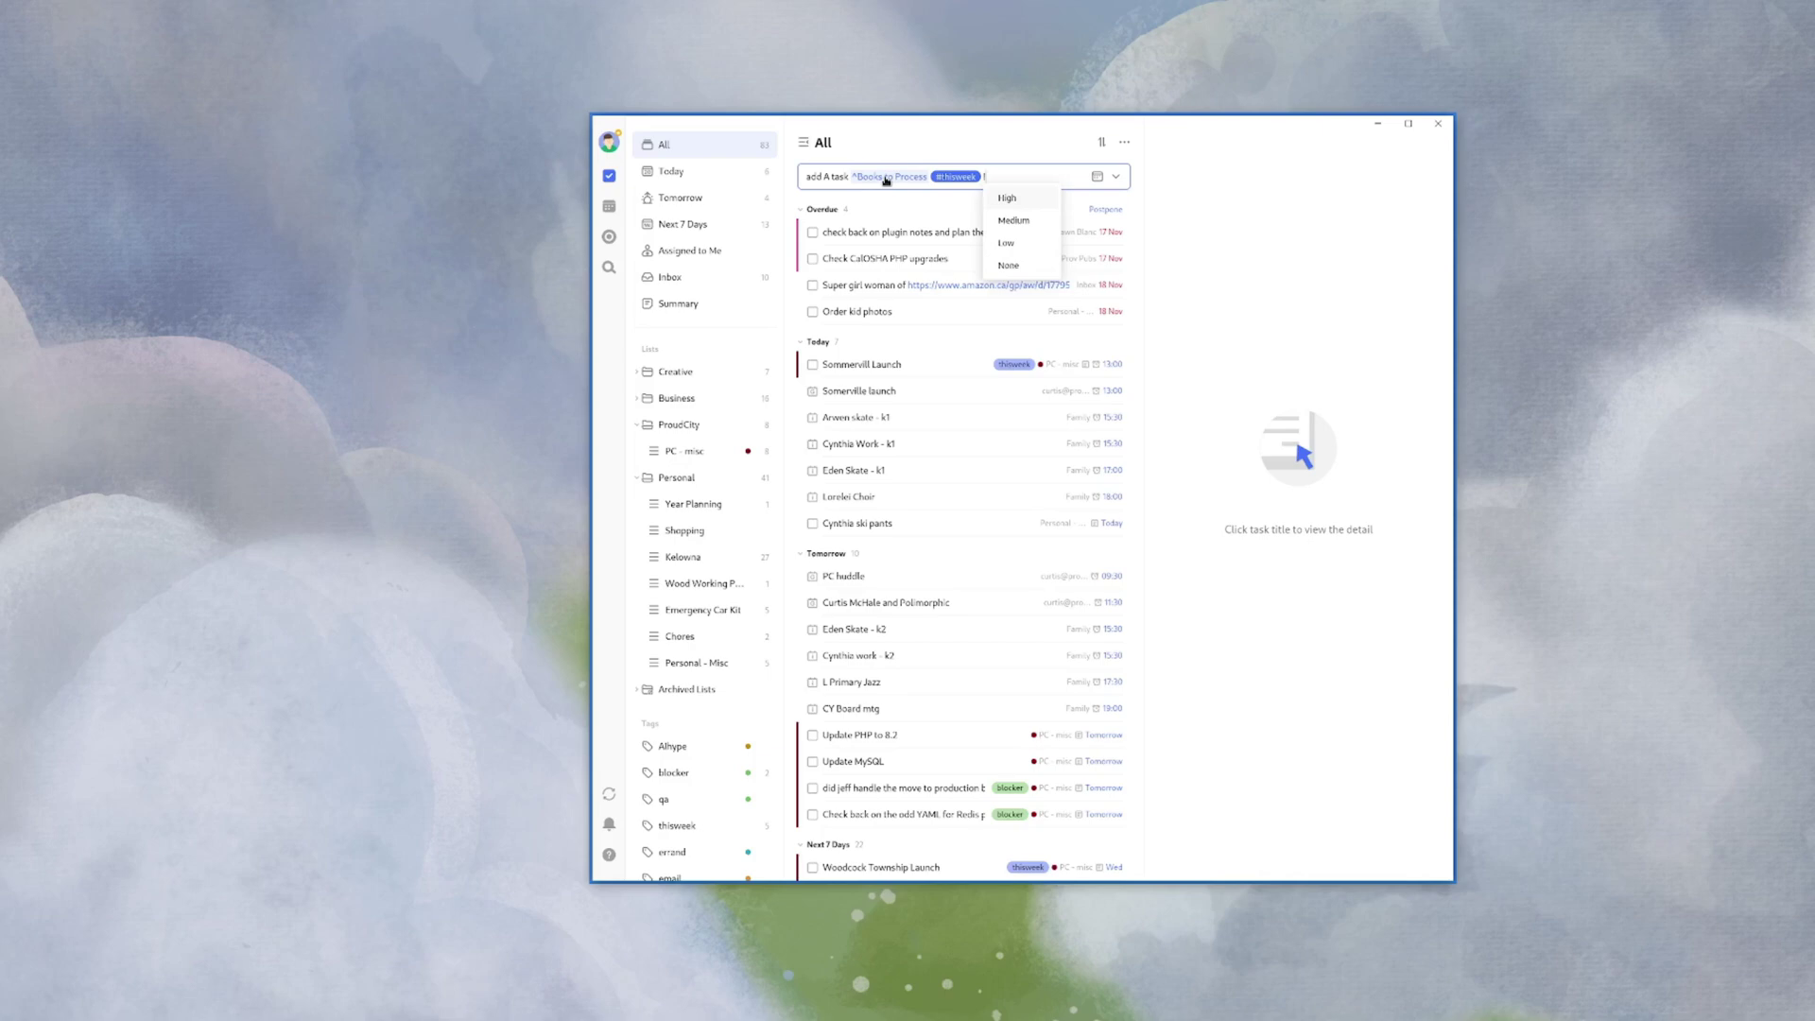
key(BackSpace)
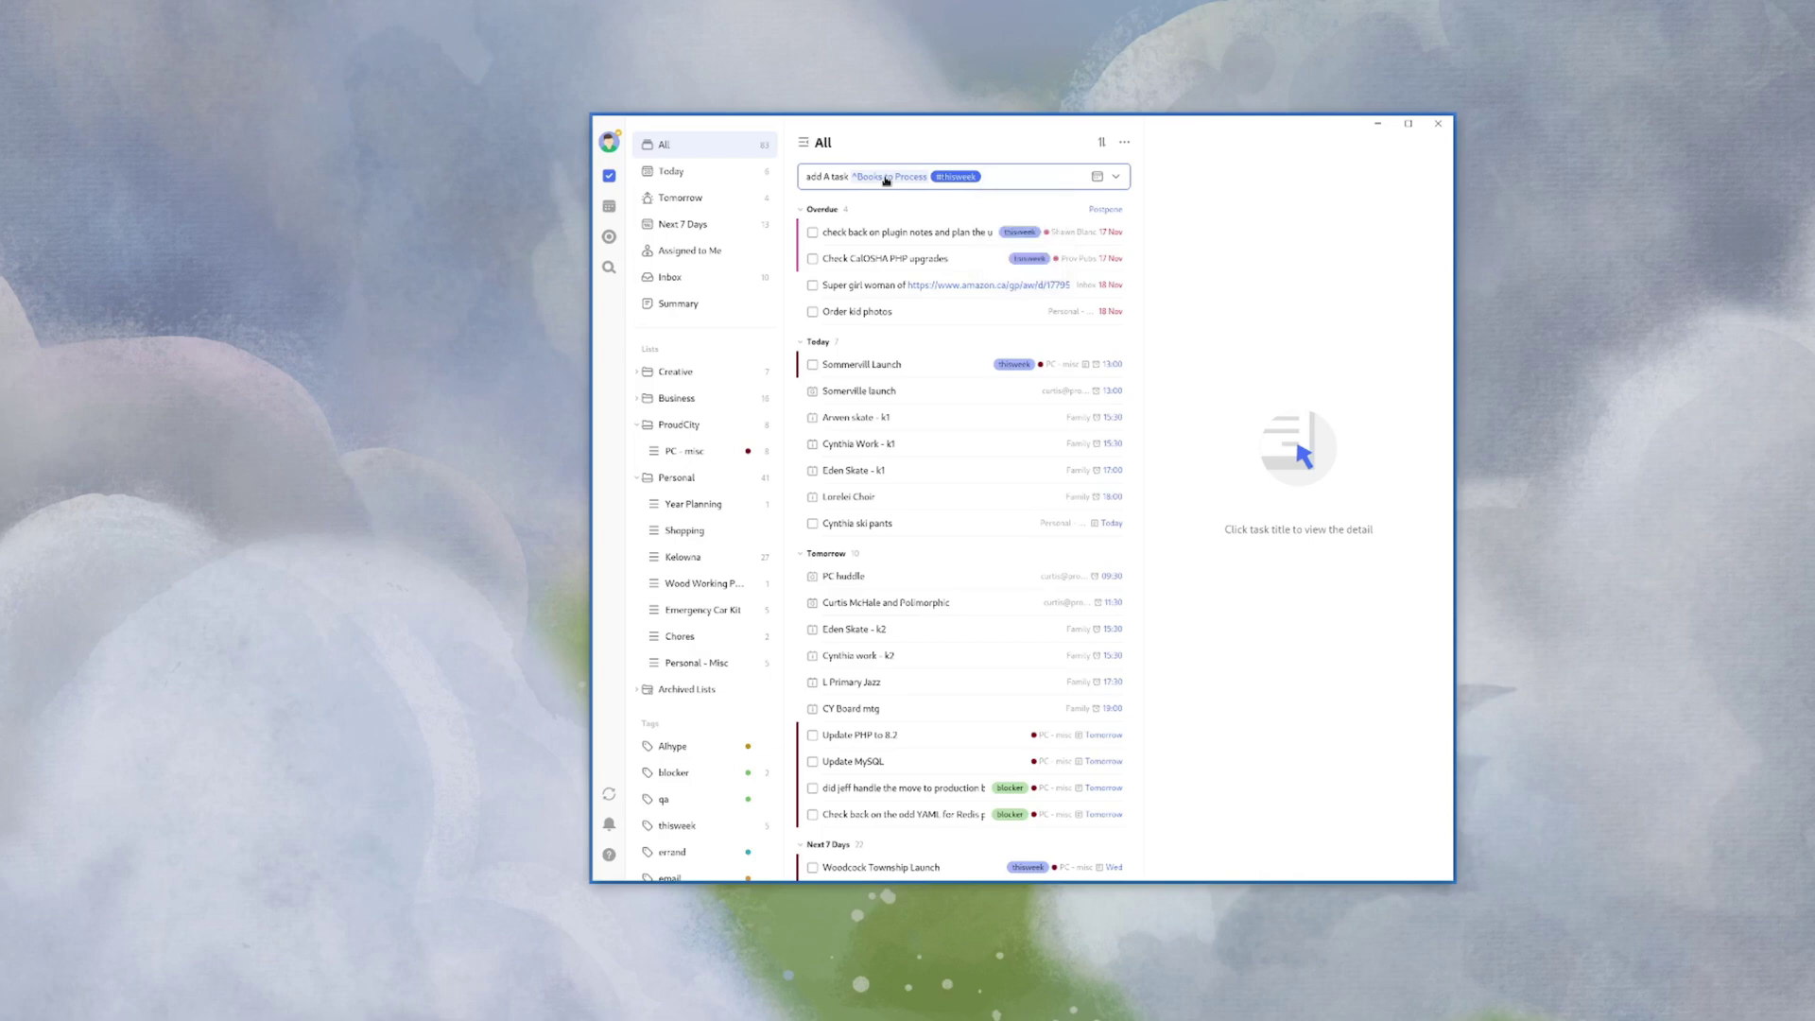
key(Return)
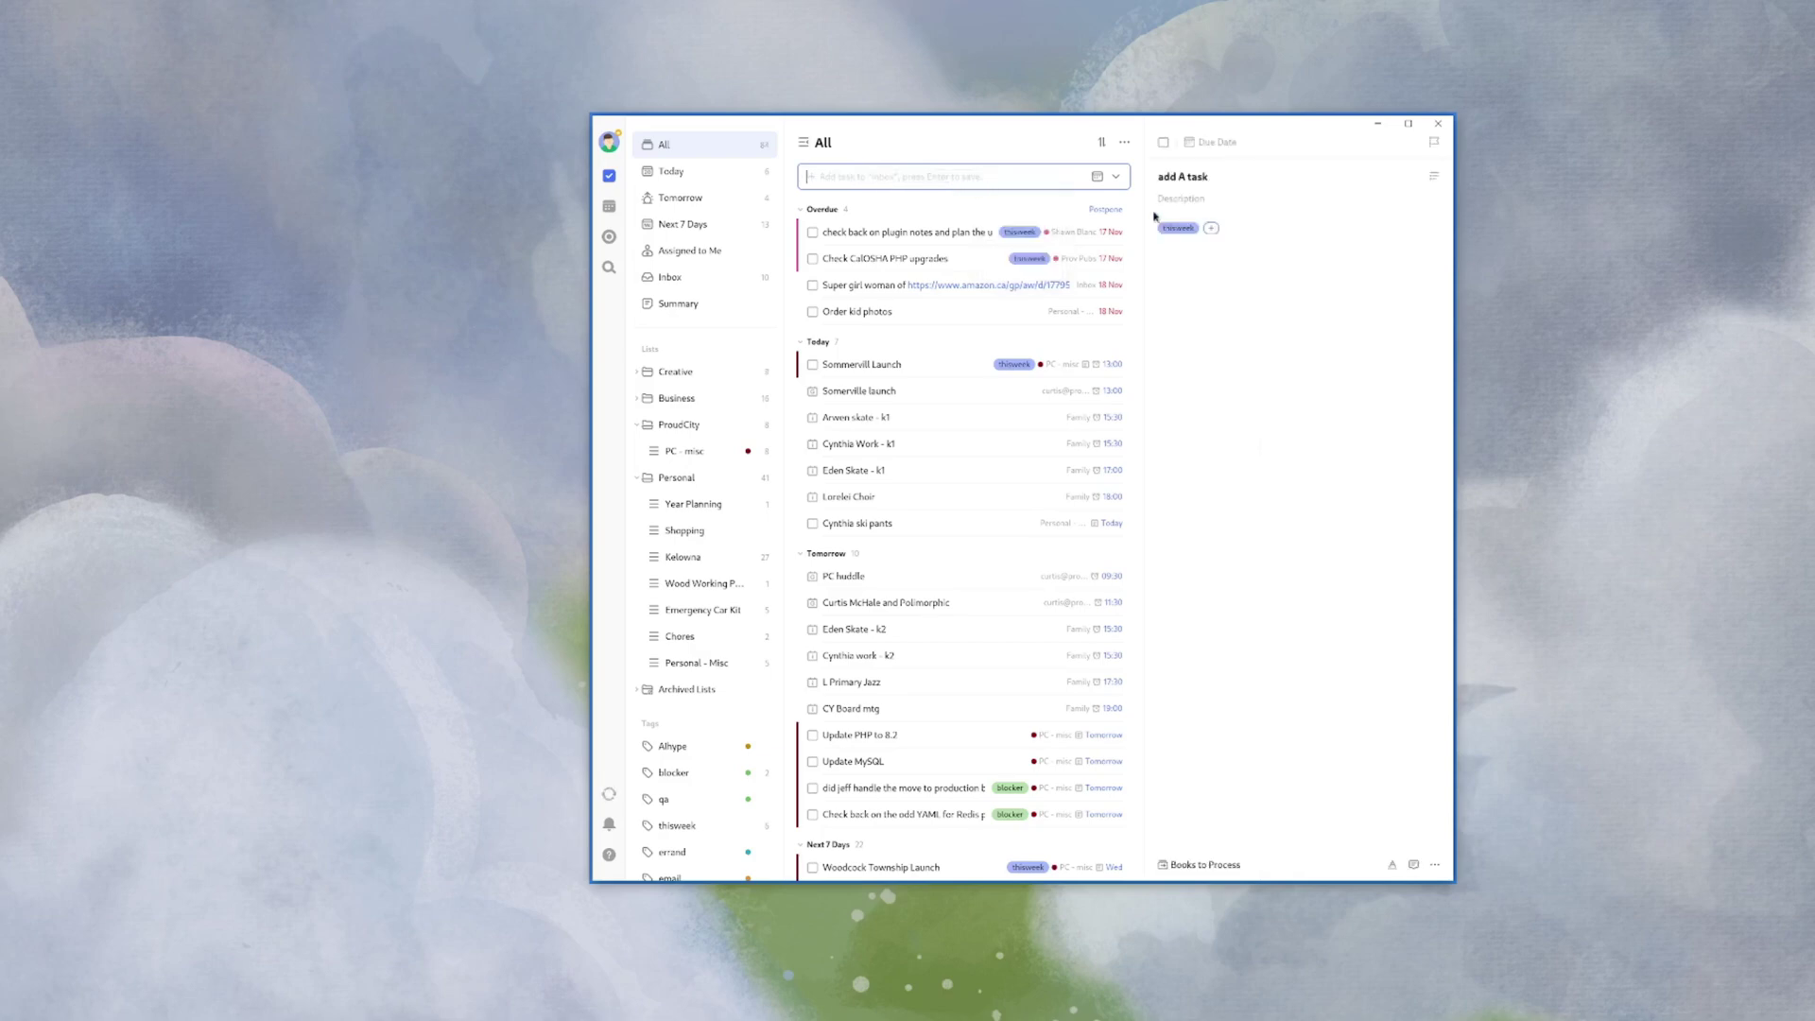
- Write 'my link' in the task description and start a new line below it
click(1198, 199)
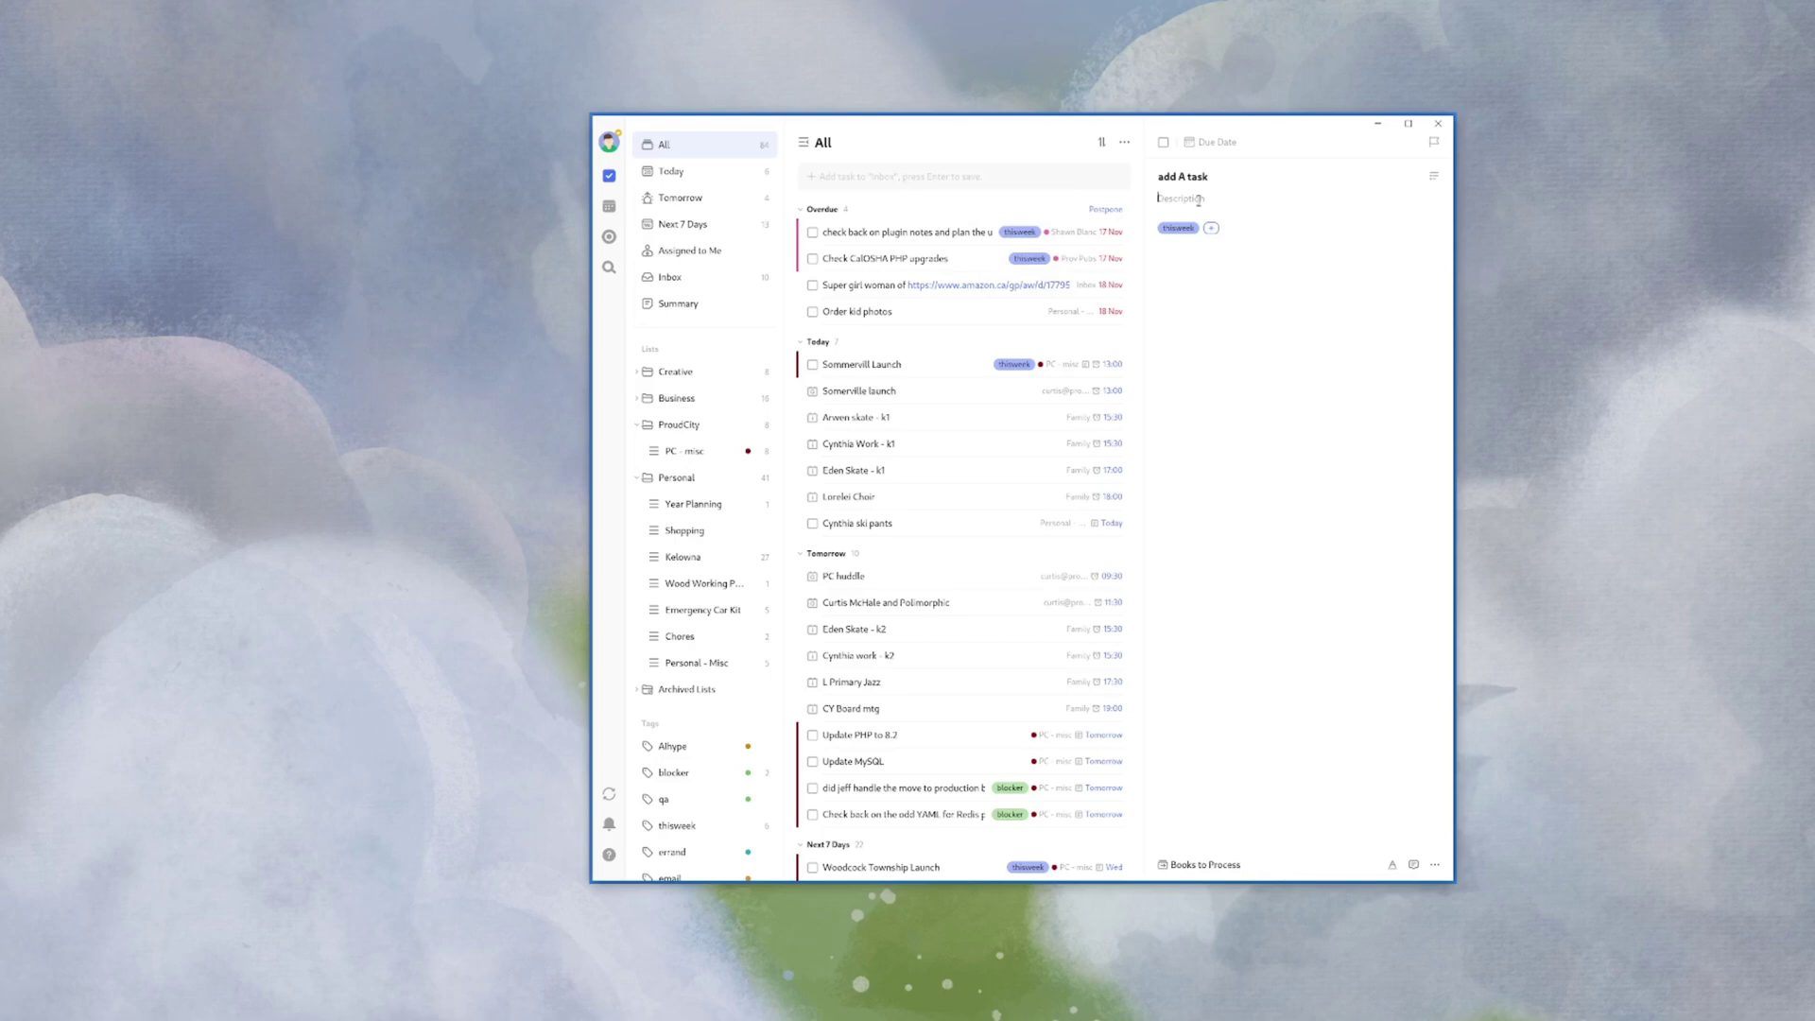
text(my link)
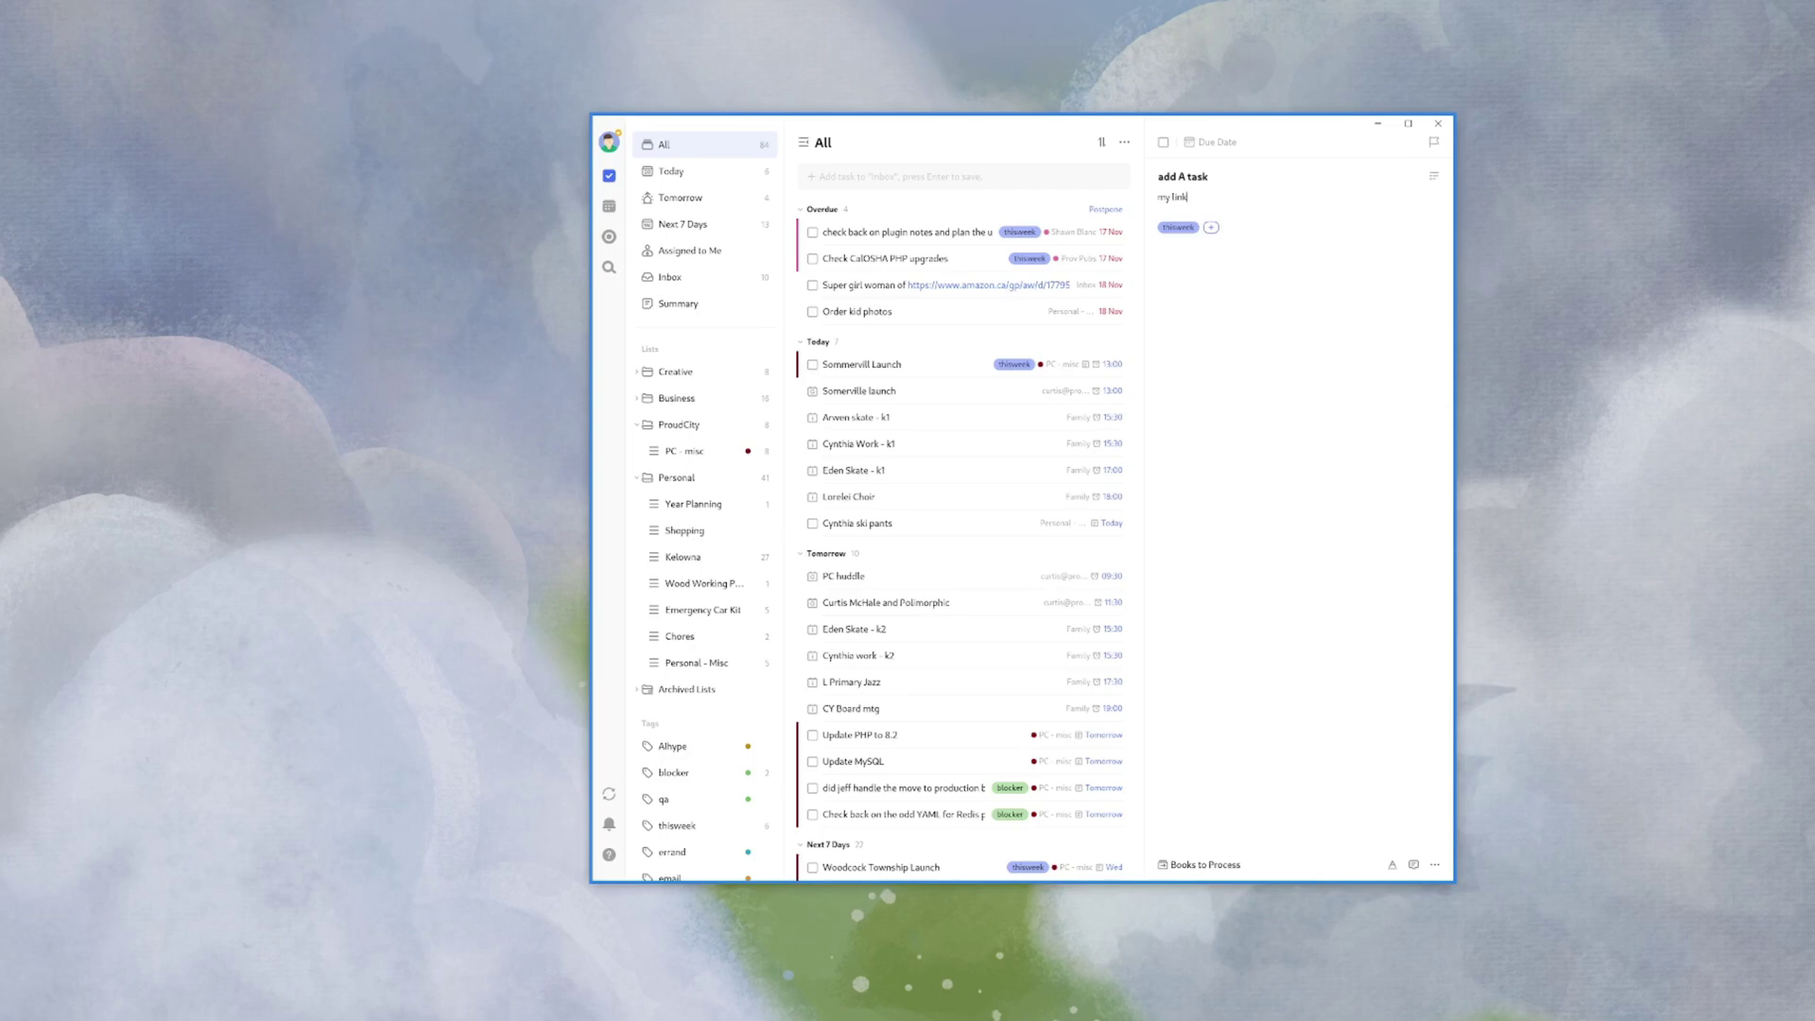
click(1211, 196)
key(Return)
- Add '[[' links to the vimeo pro and front steps grip tasks on separate lines
text([[)
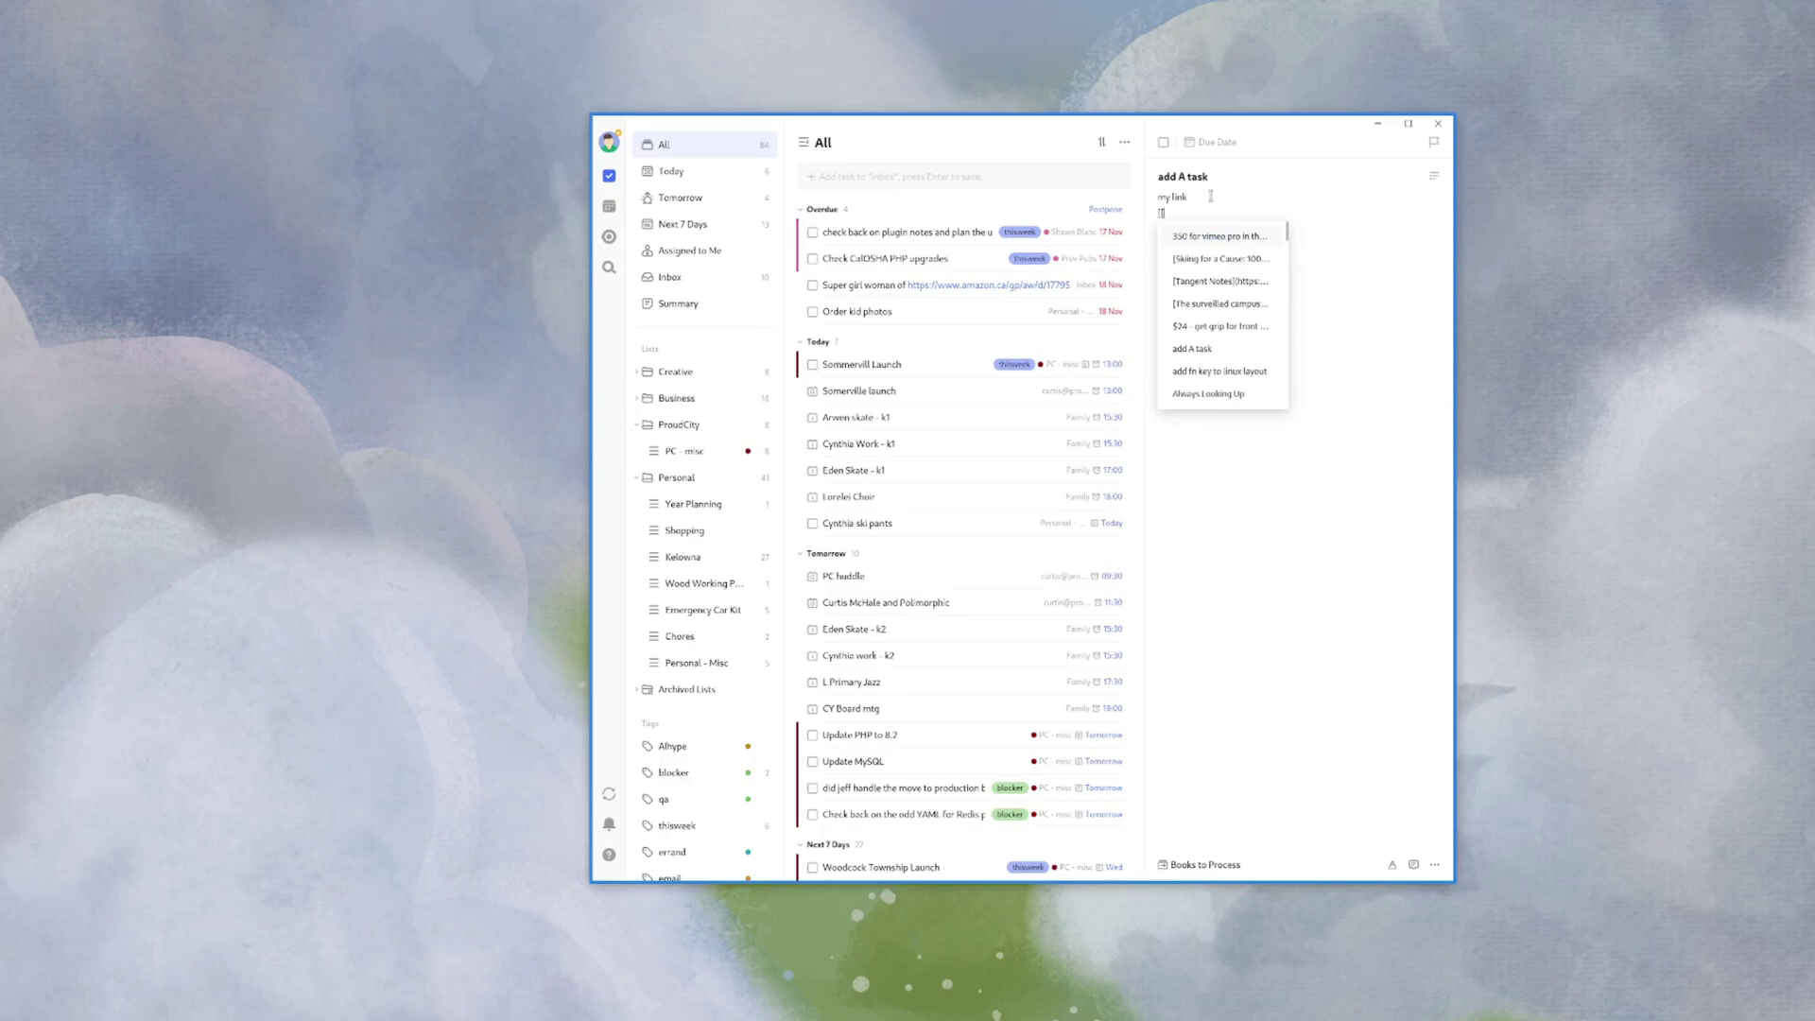
key(Return)
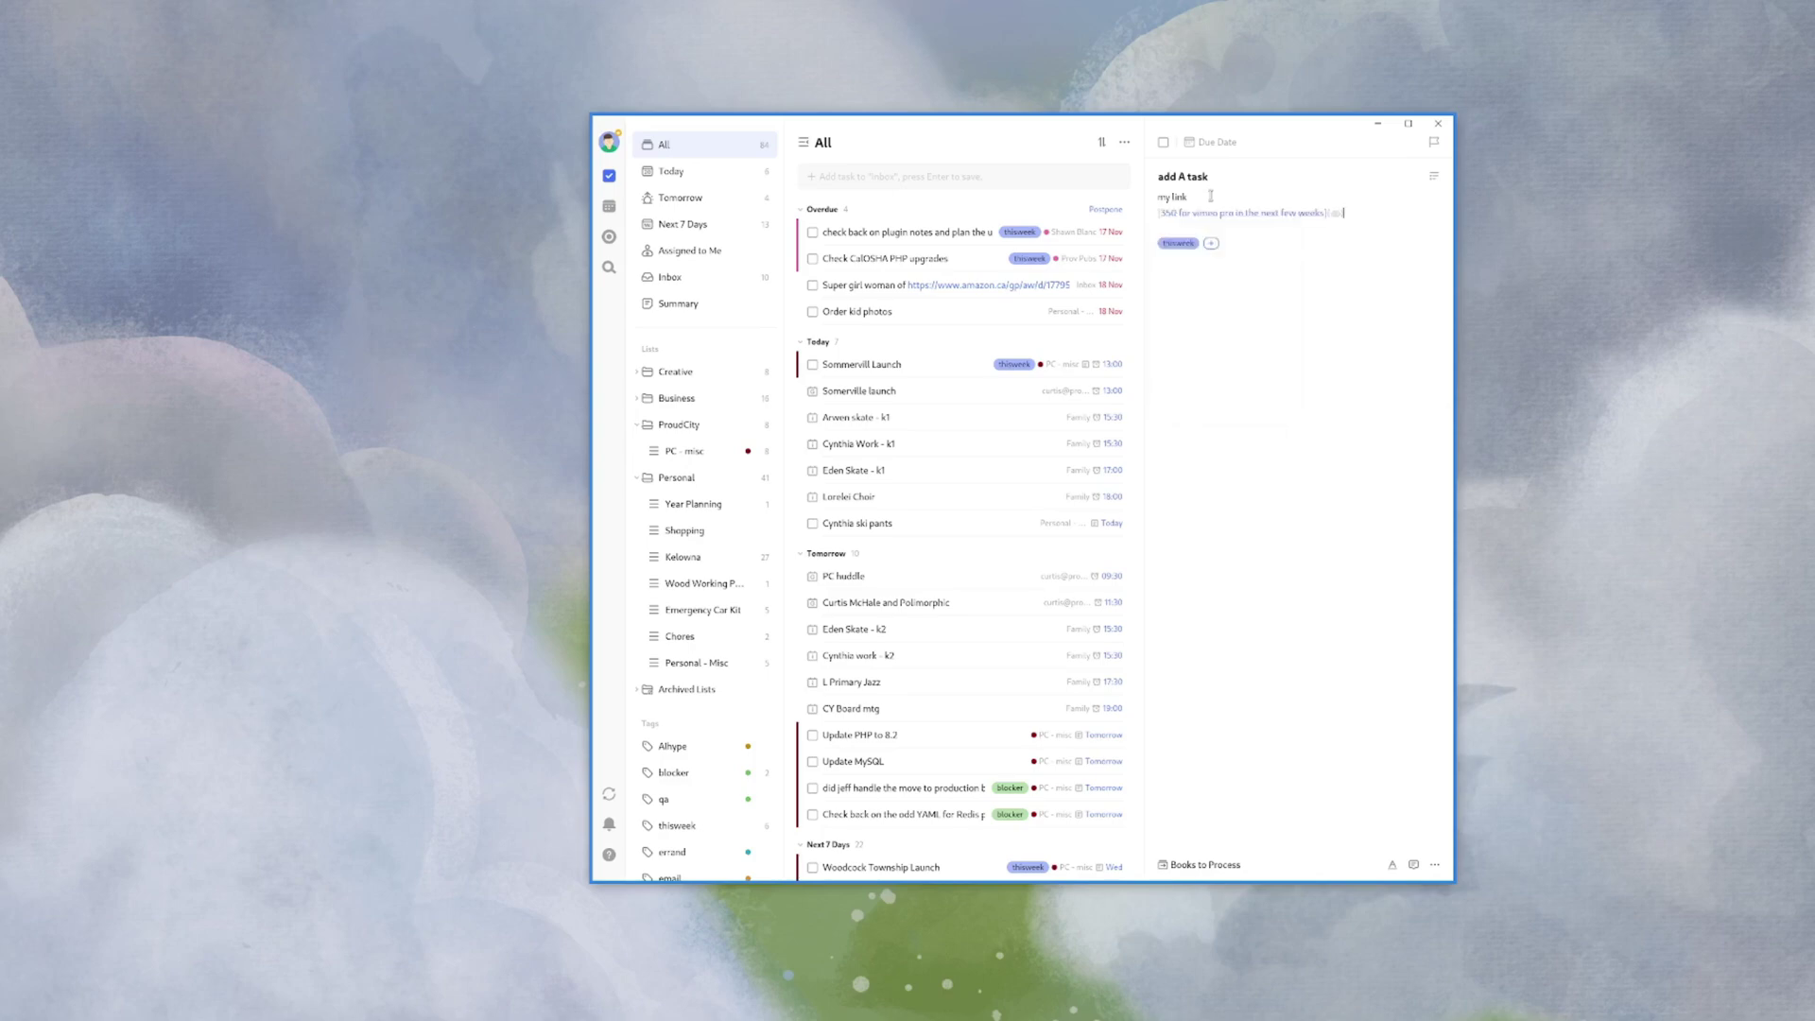
key(Return)
text([[)
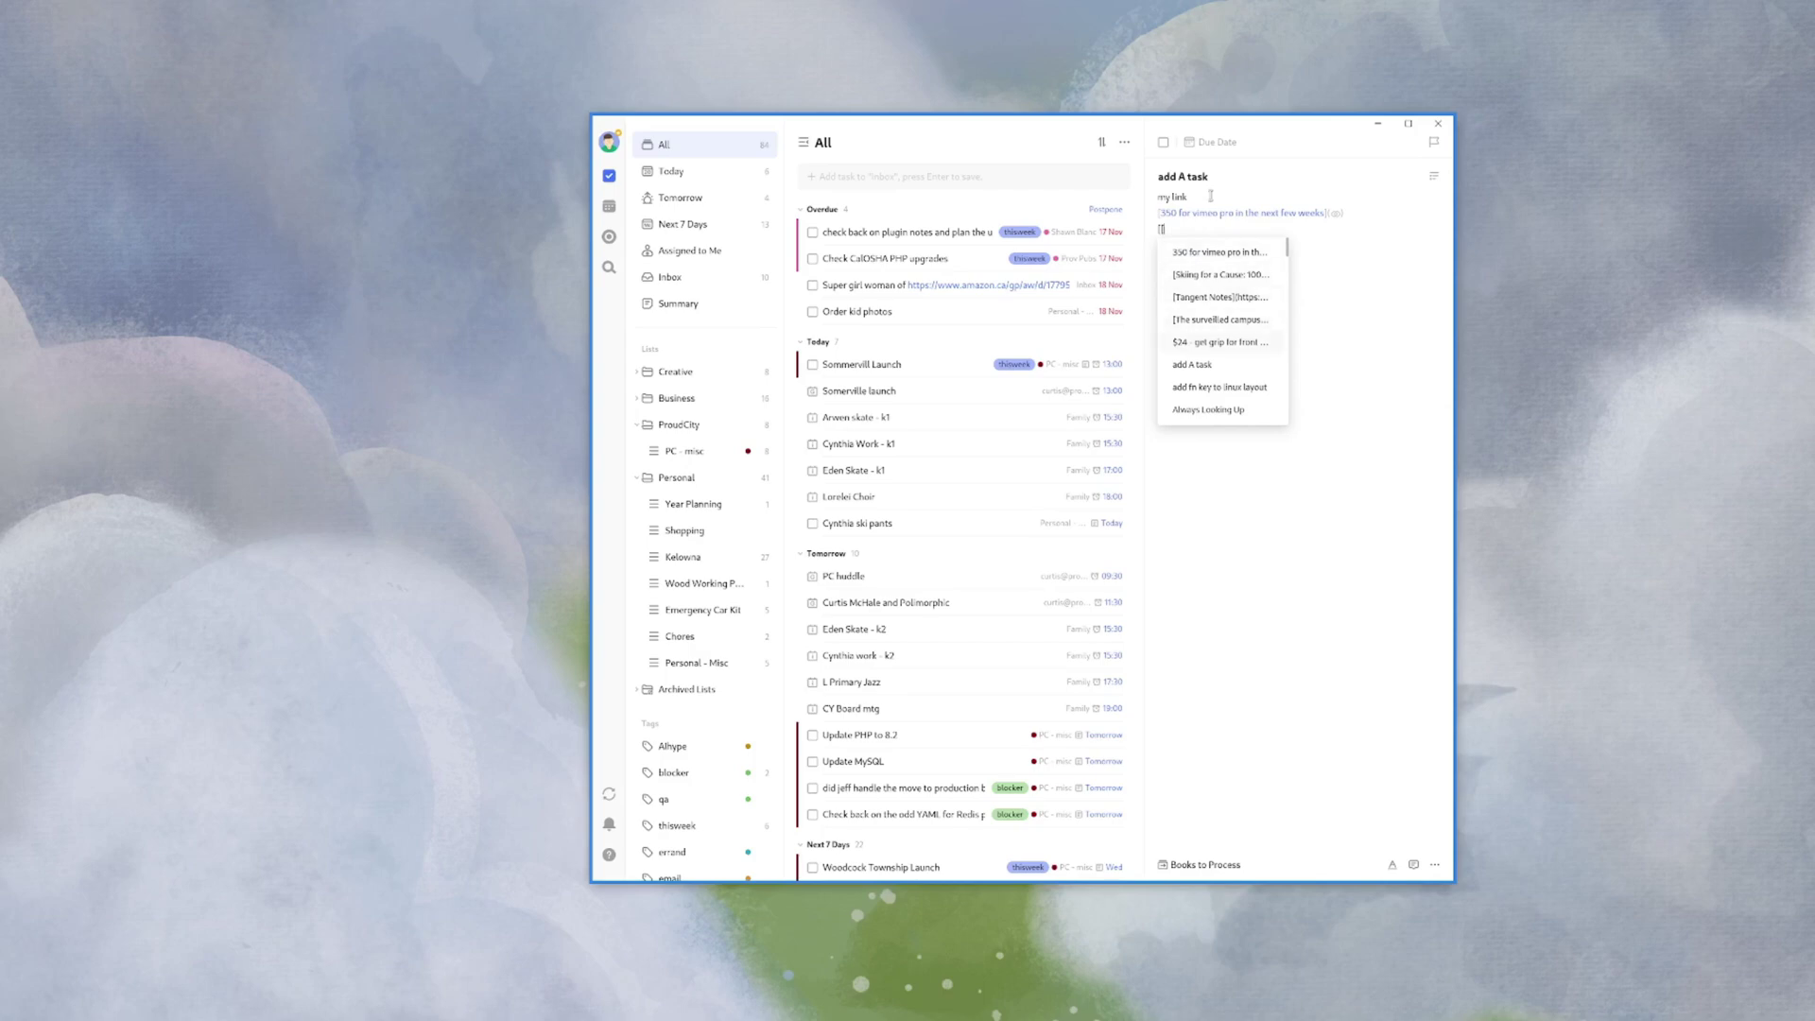
key(Return)
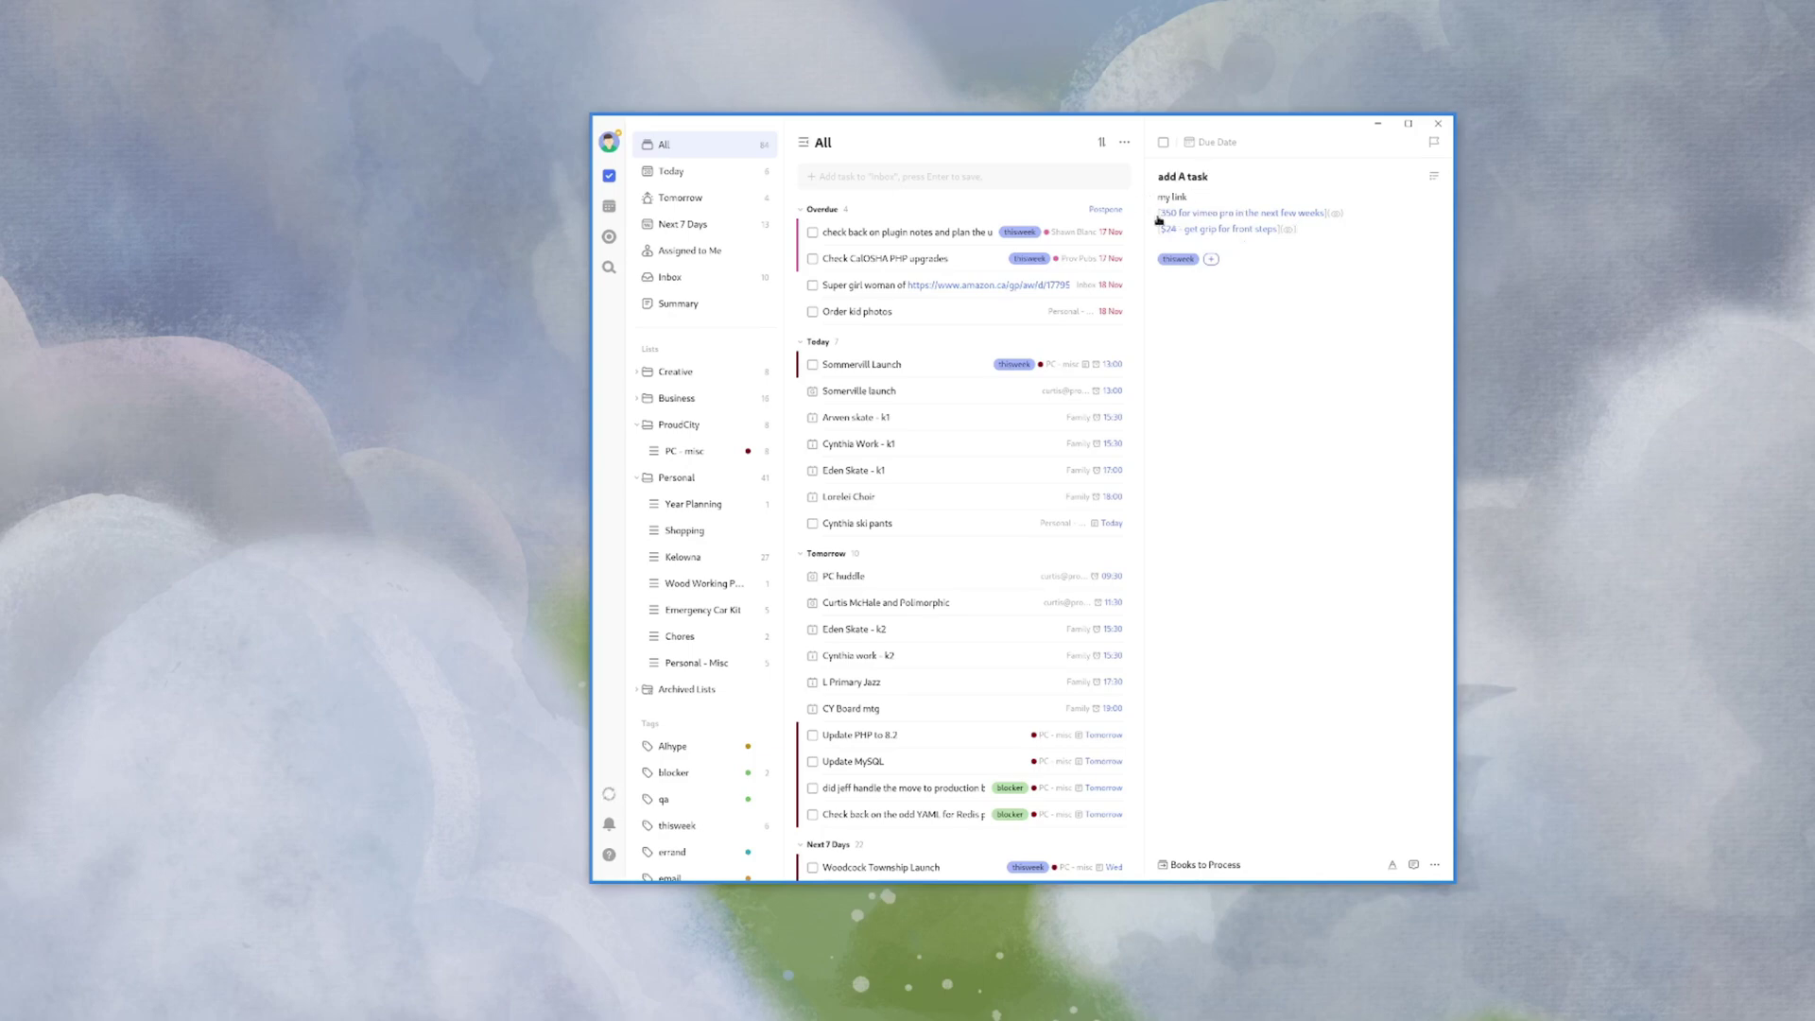
- Toggle the description into a checklist and back to plain text
click(1433, 178)
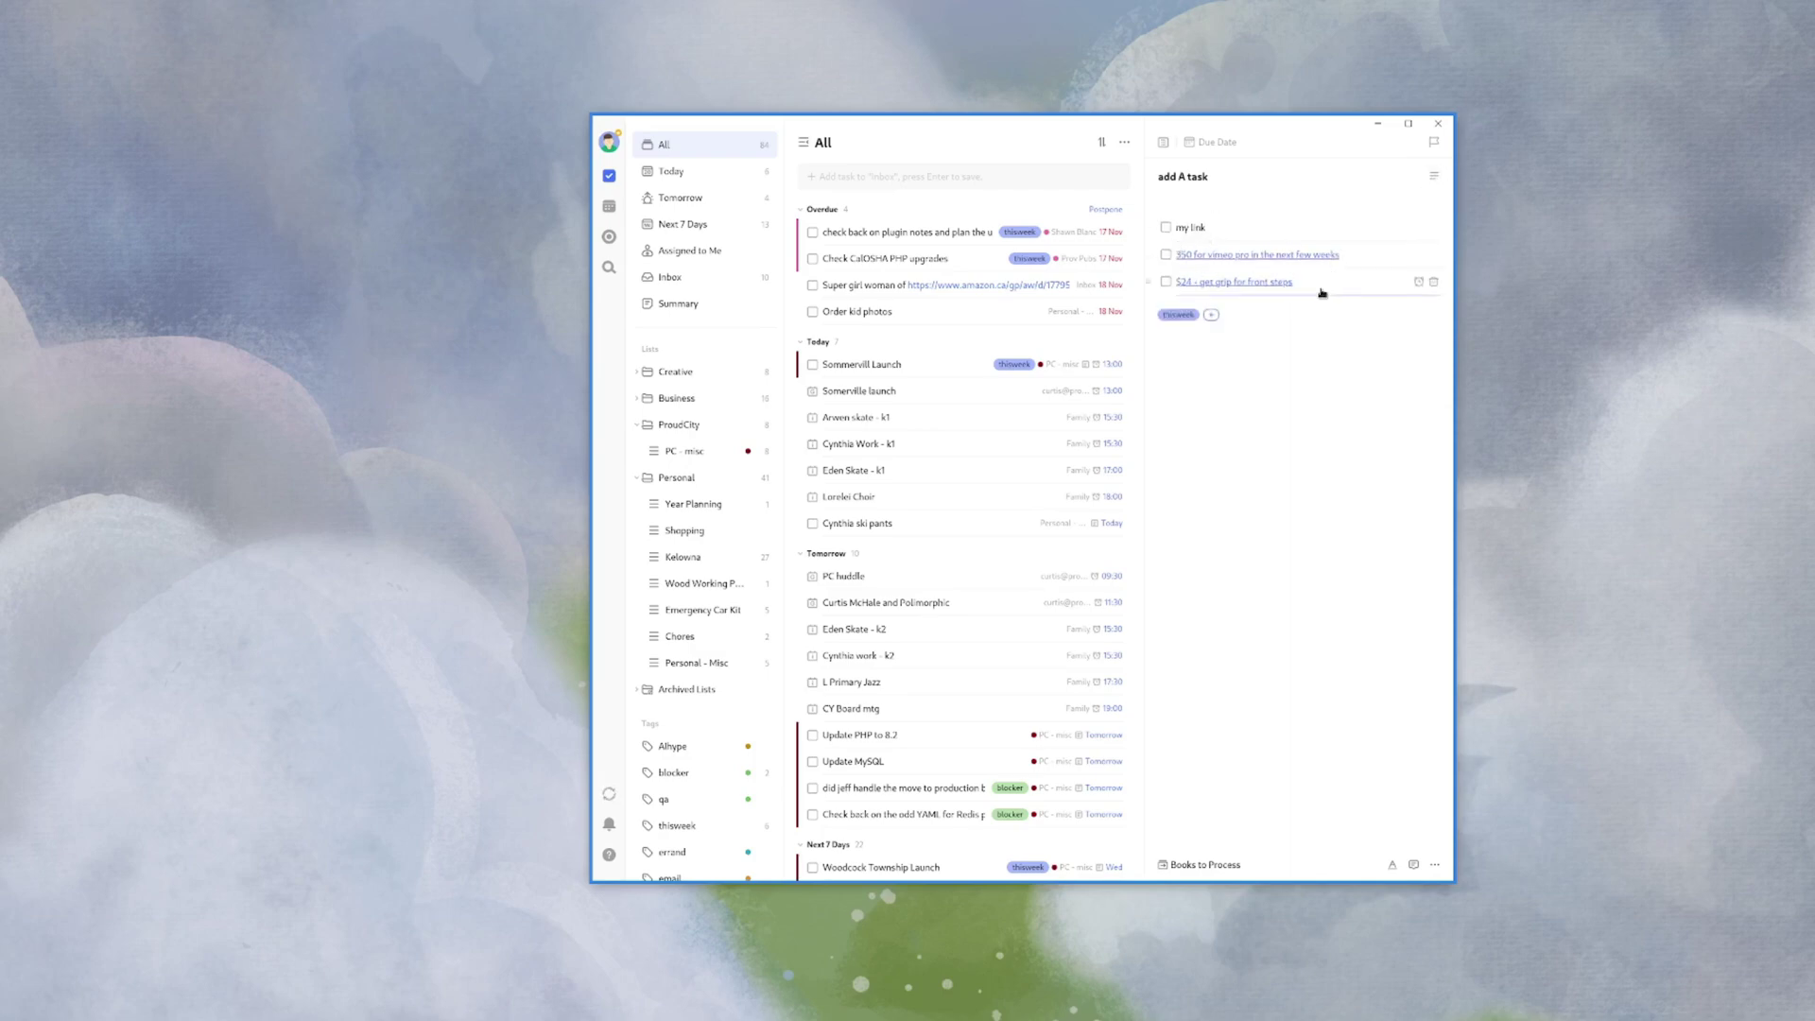
key(Return)
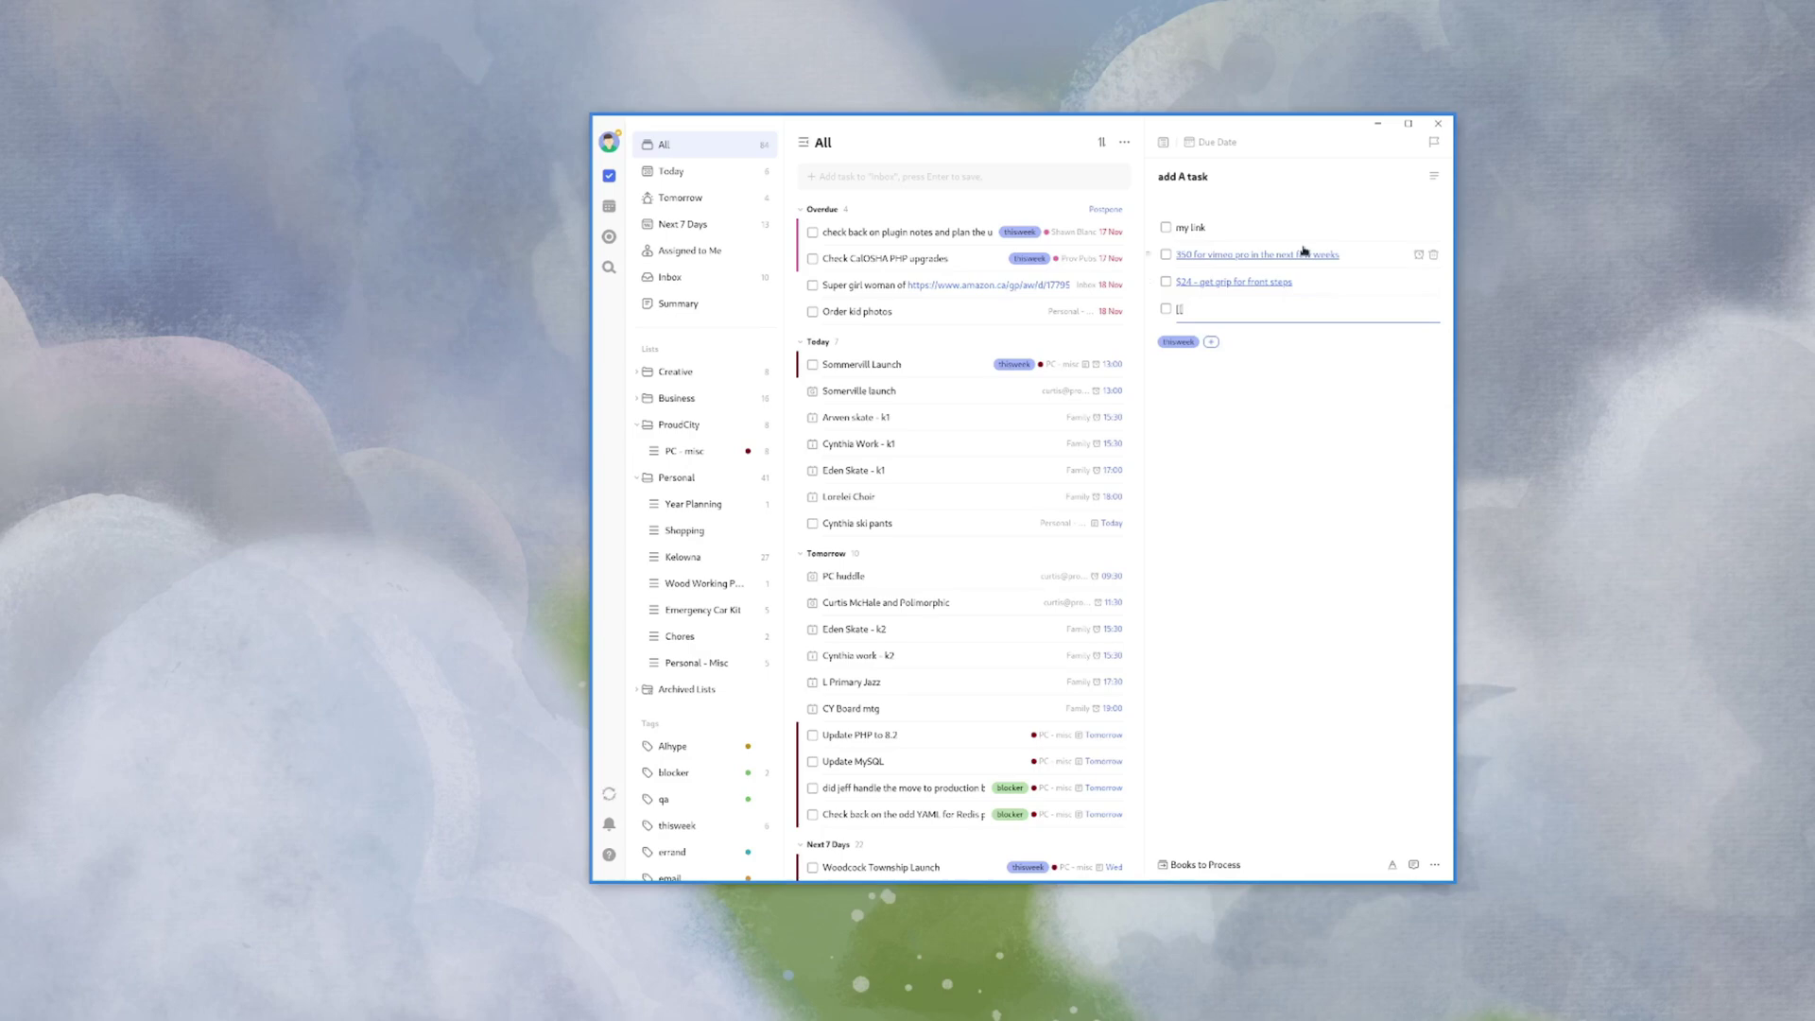
click(1177, 198)
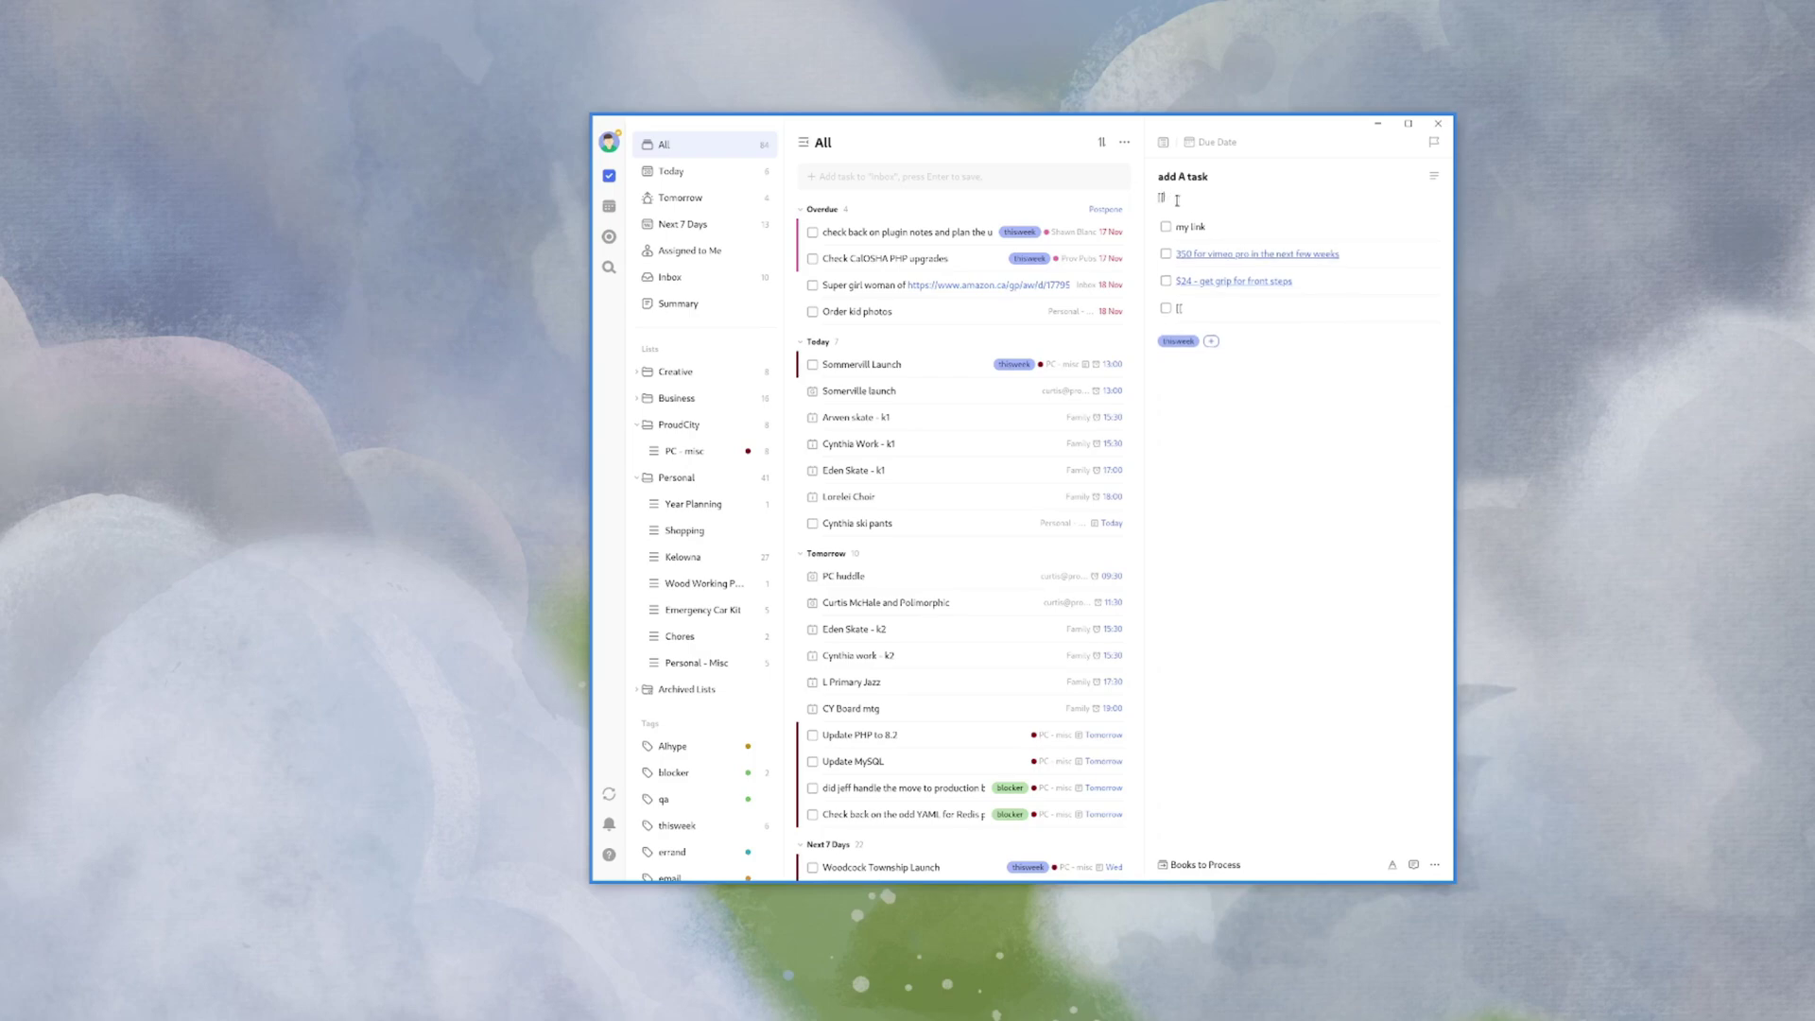
click(1433, 176)
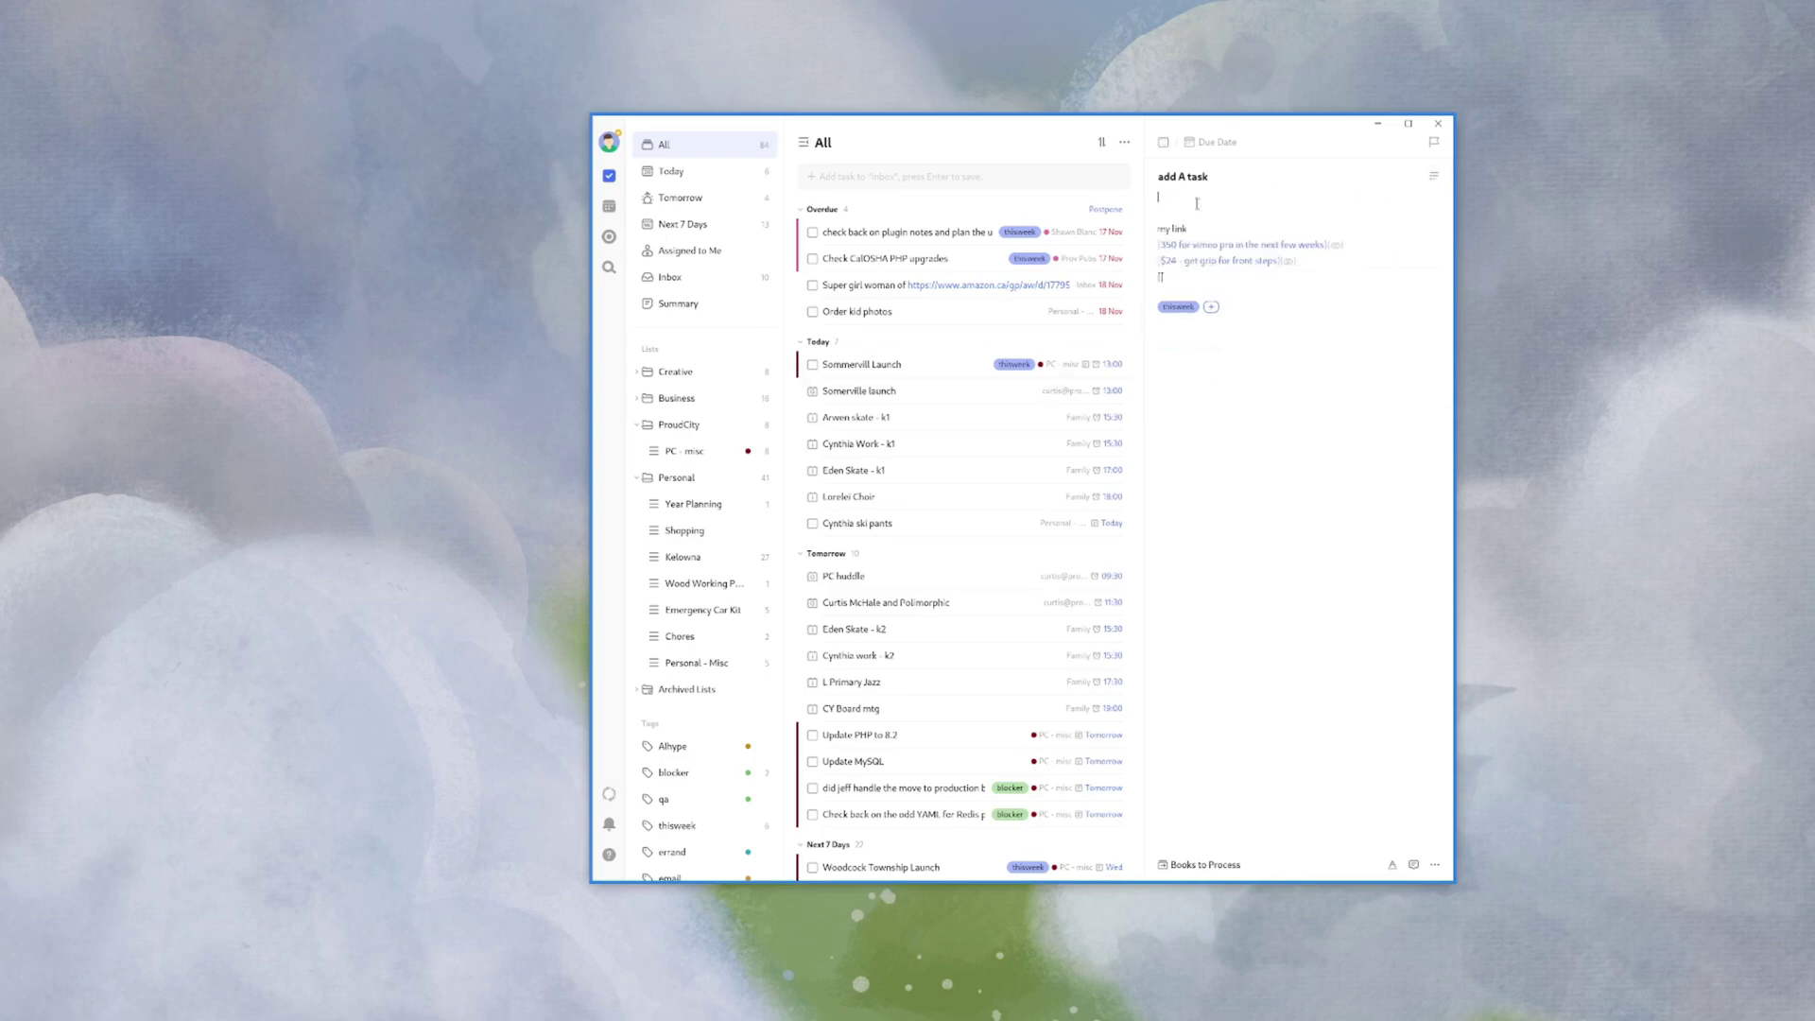
- Insert a '[[' link to 'add fn key to linux layout' under the task title
click(1197, 203)
text([[)
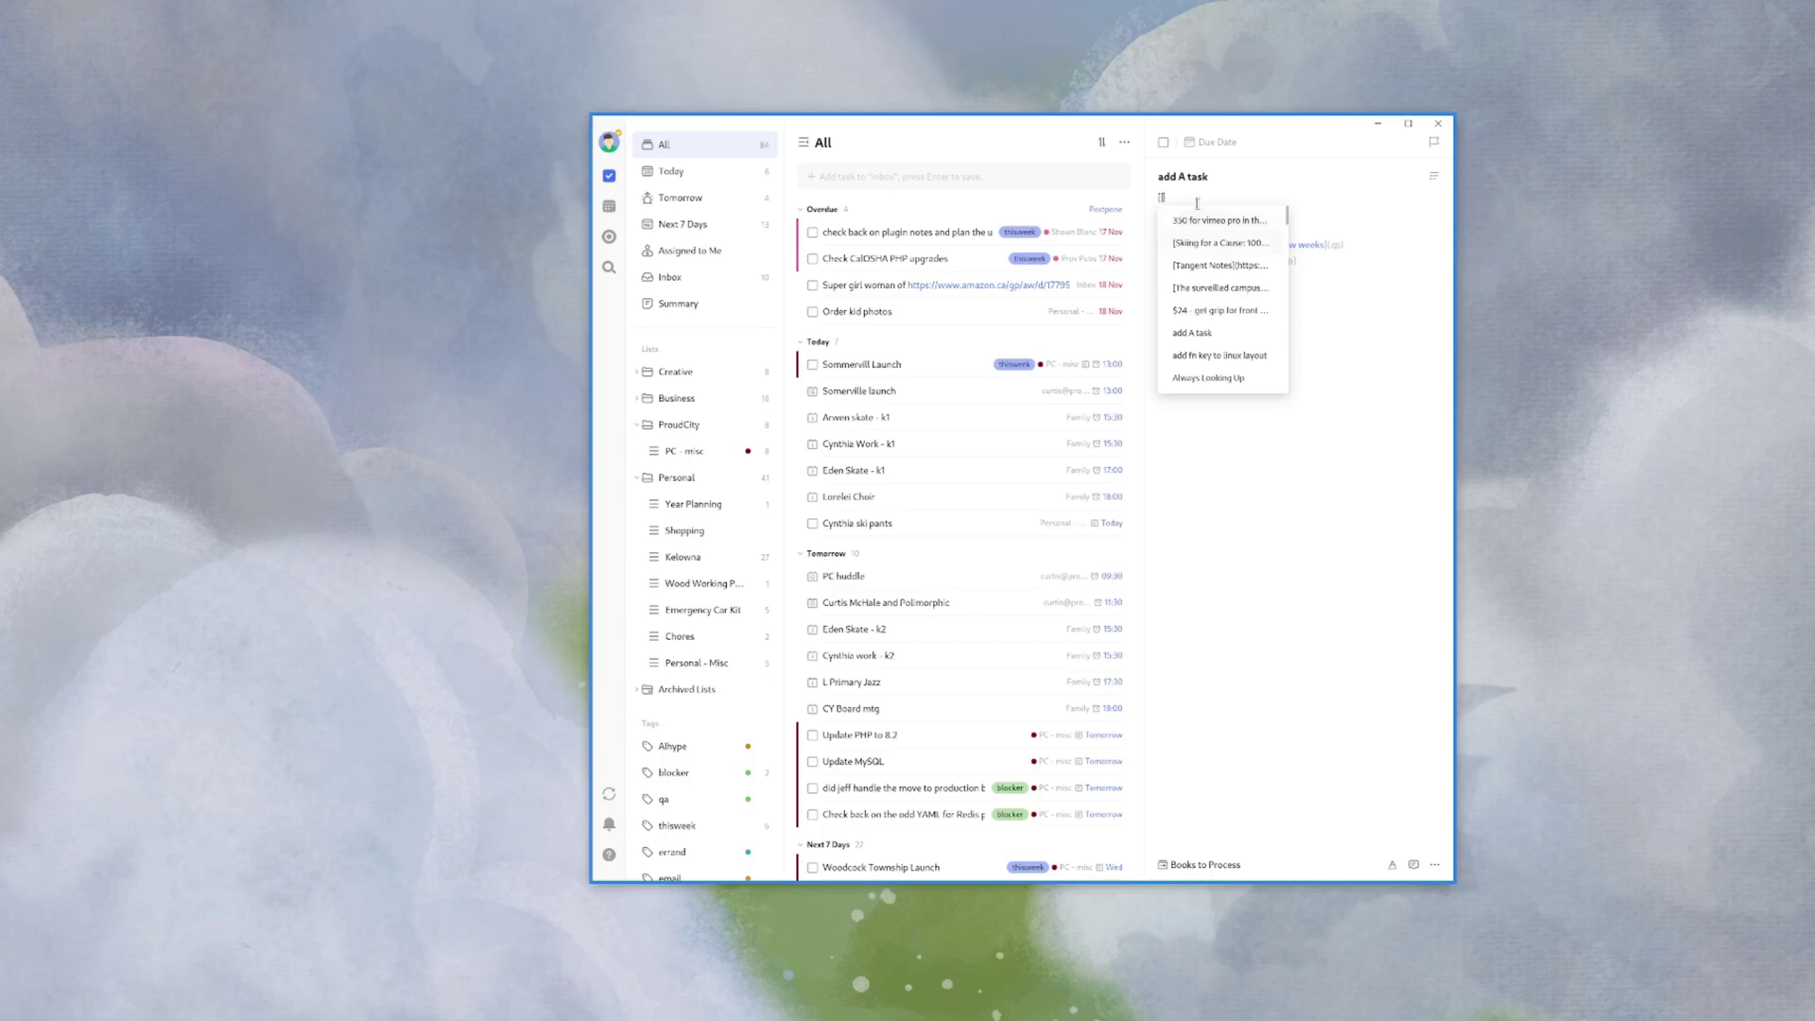
key(Return)
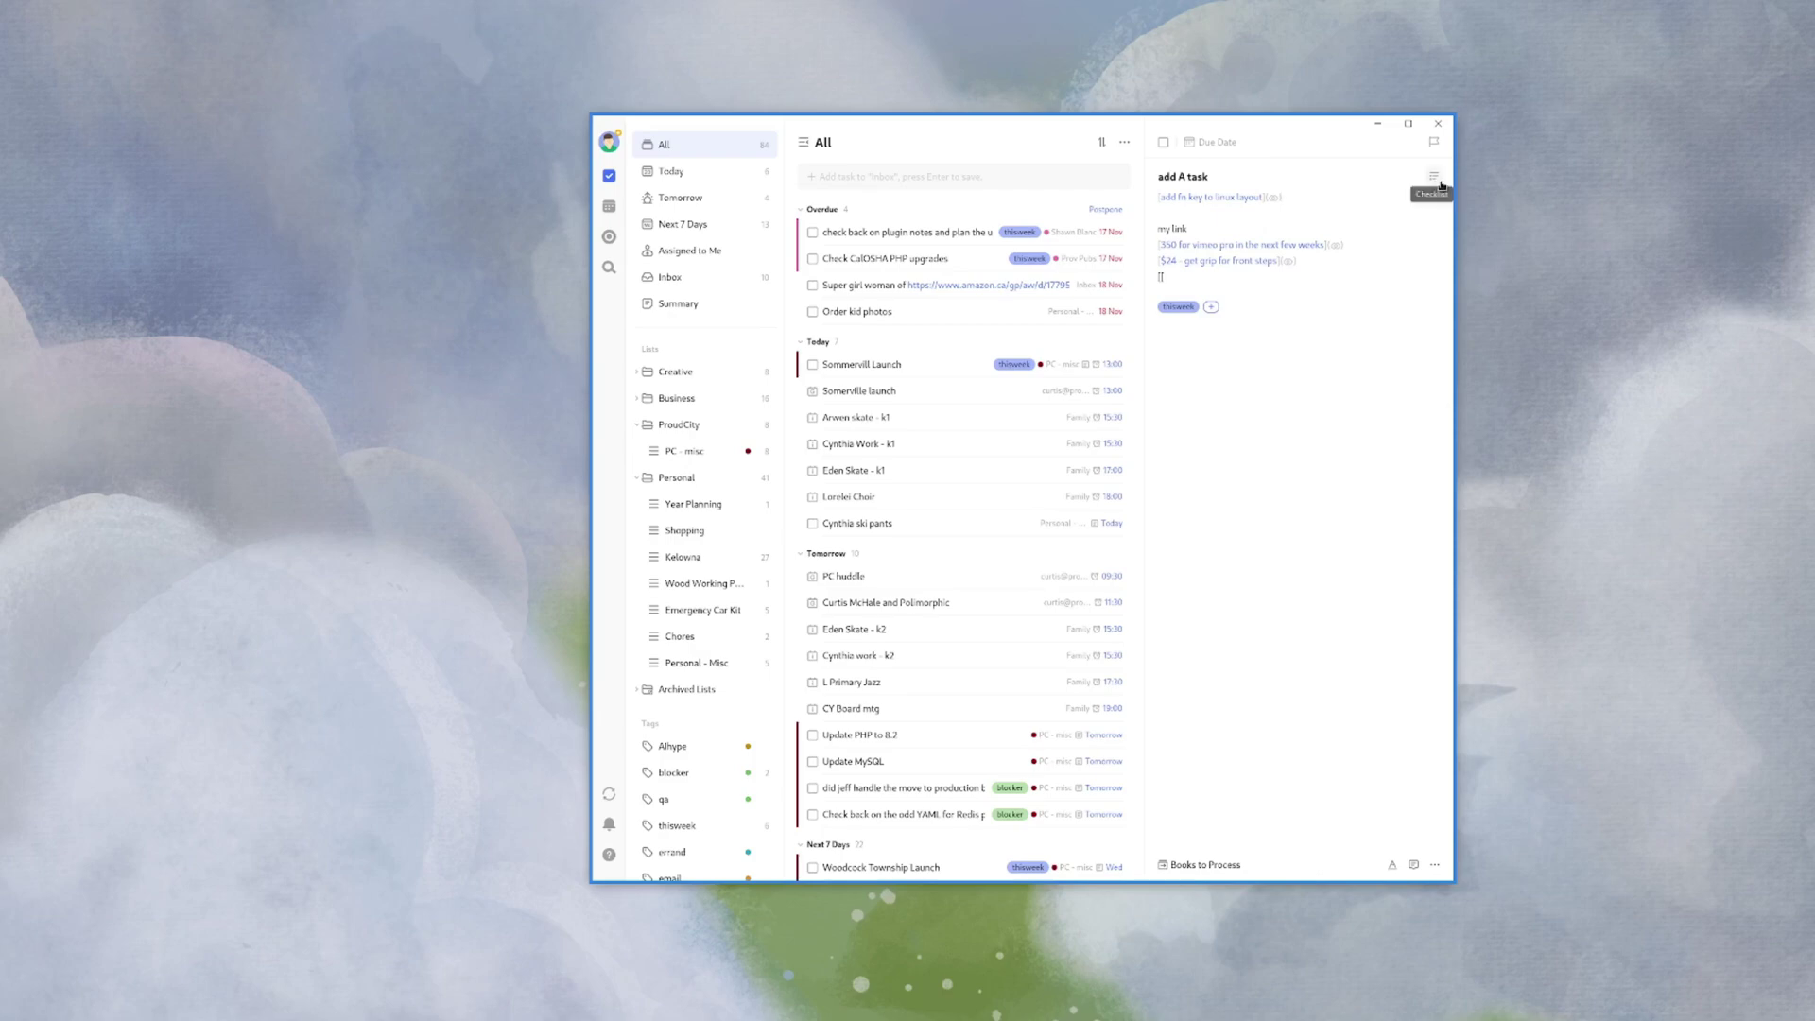
- Paste the 'add fn key to linux layout' link as a new fourth checklist item
drag(1304, 201, 1144, 202)
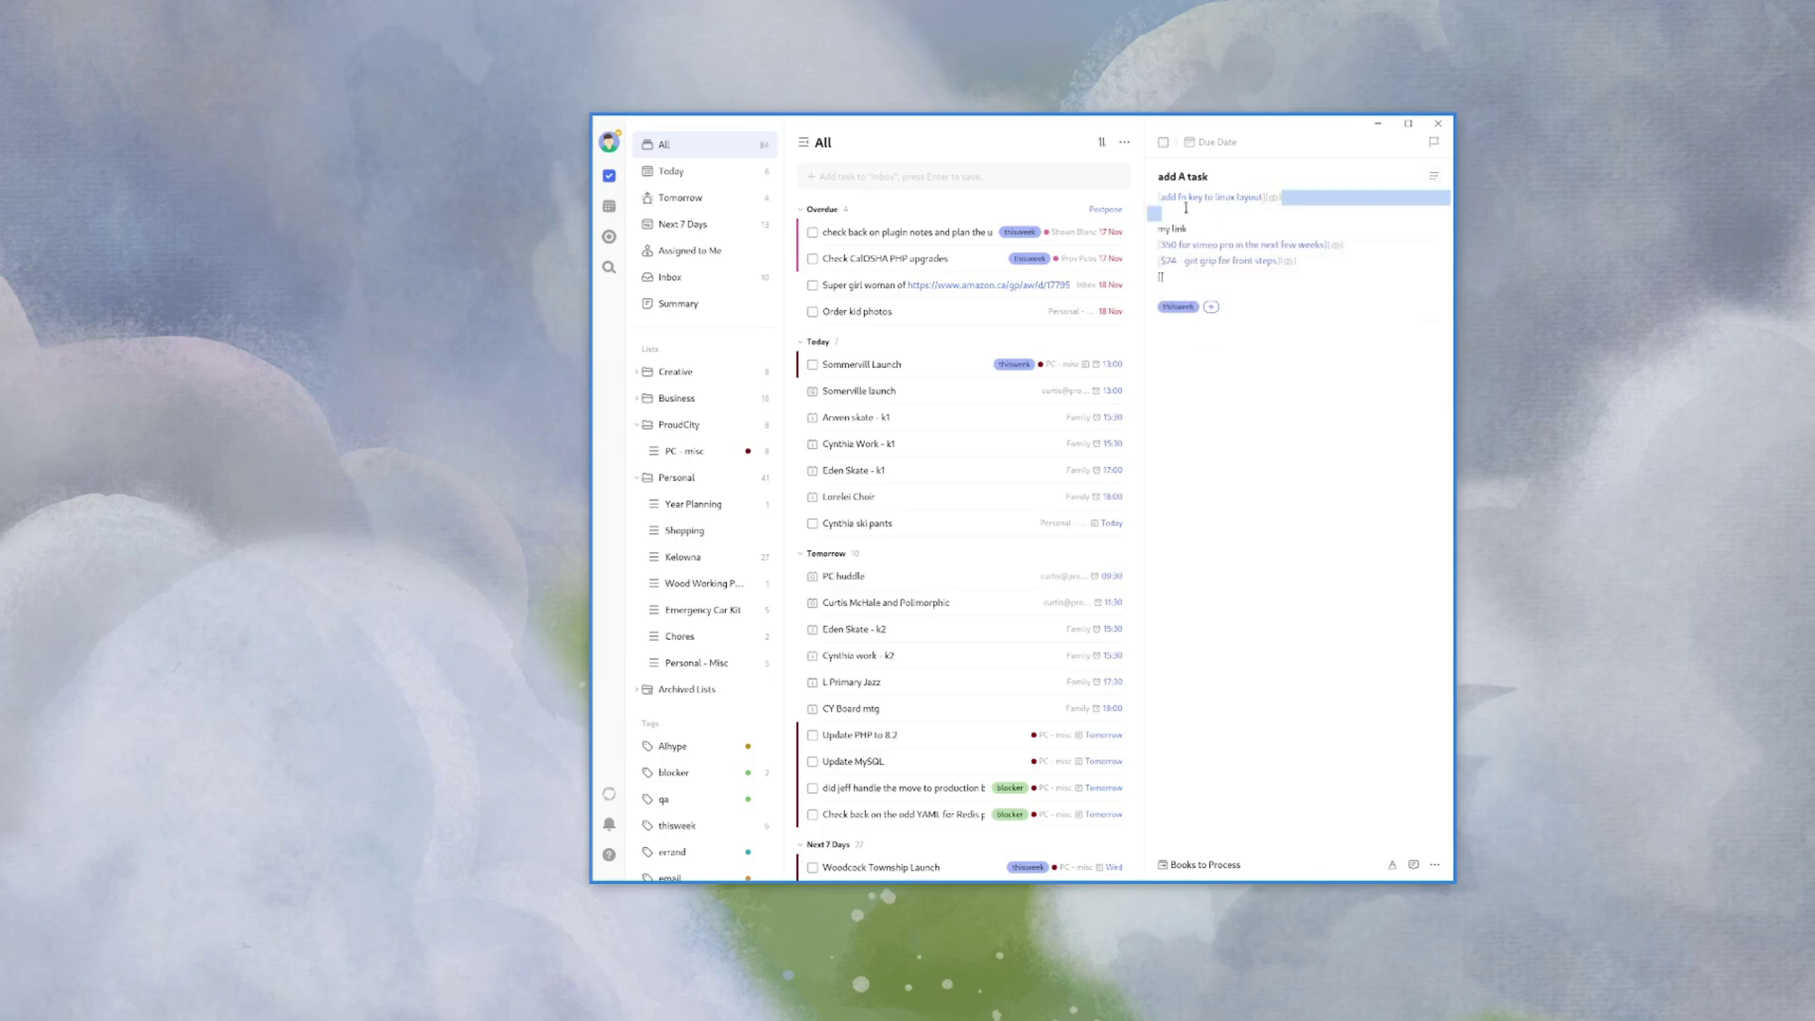
click(1433, 175)
click(1181, 308)
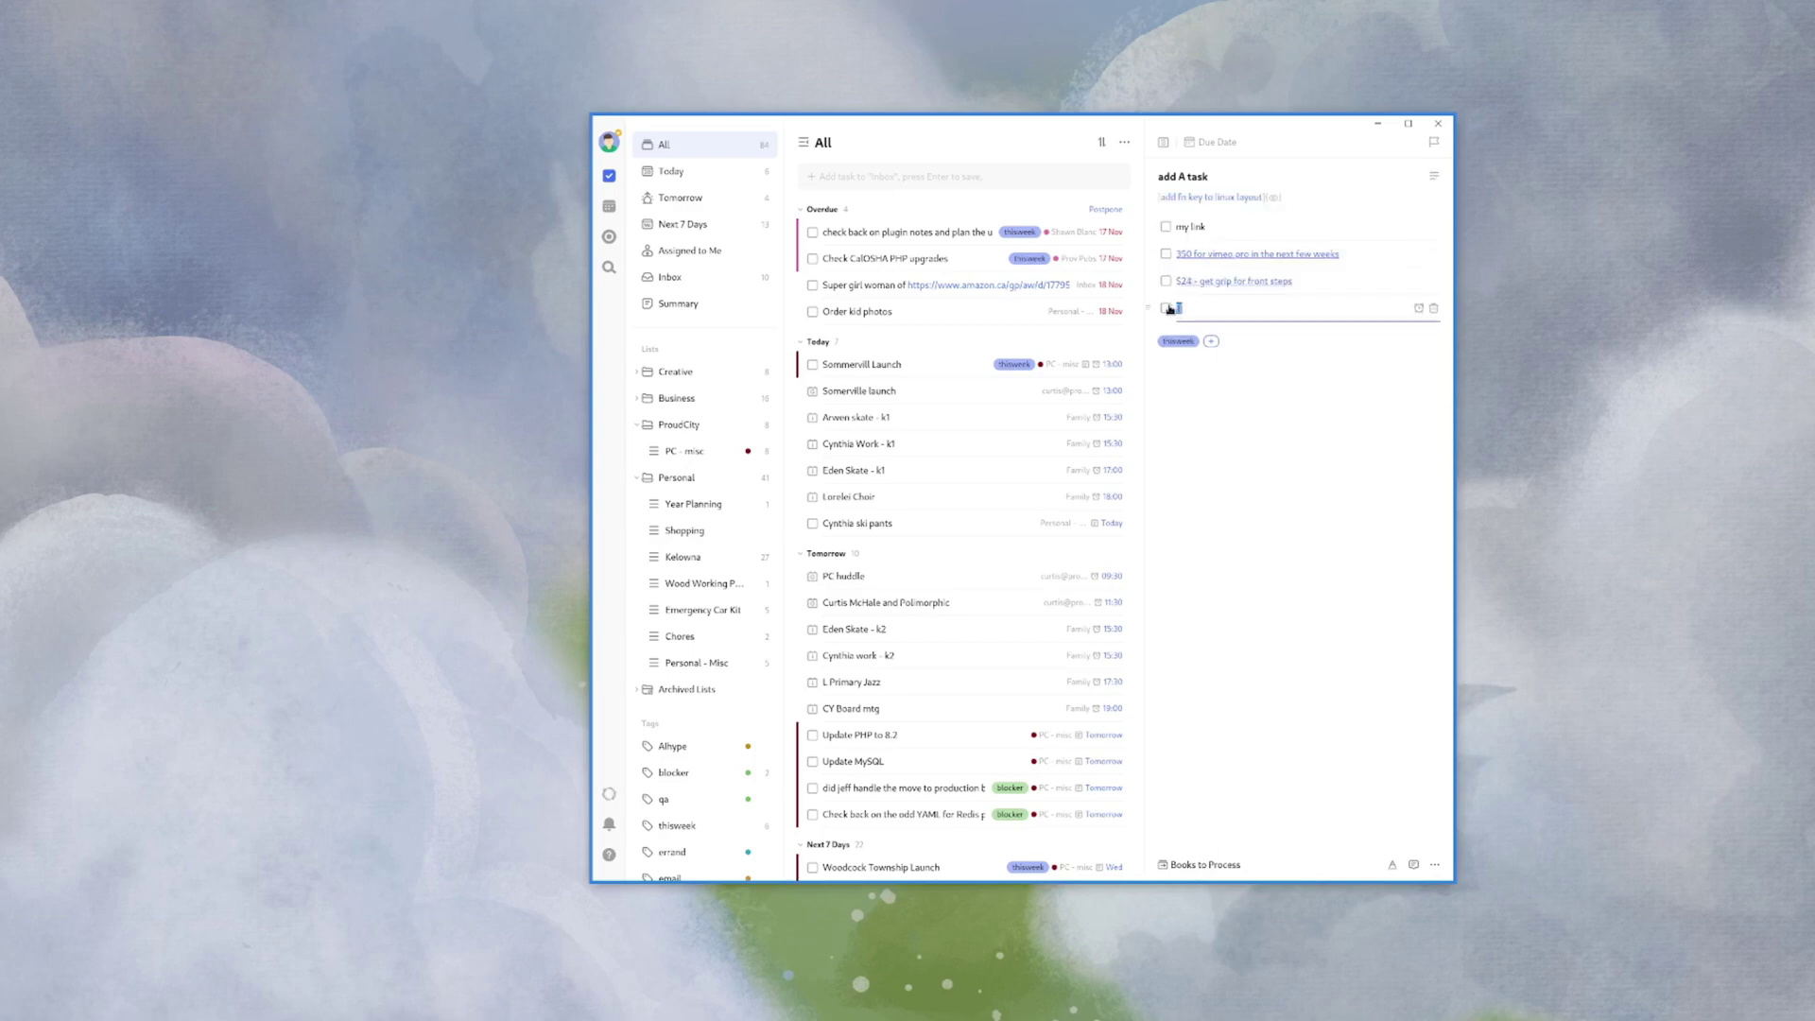
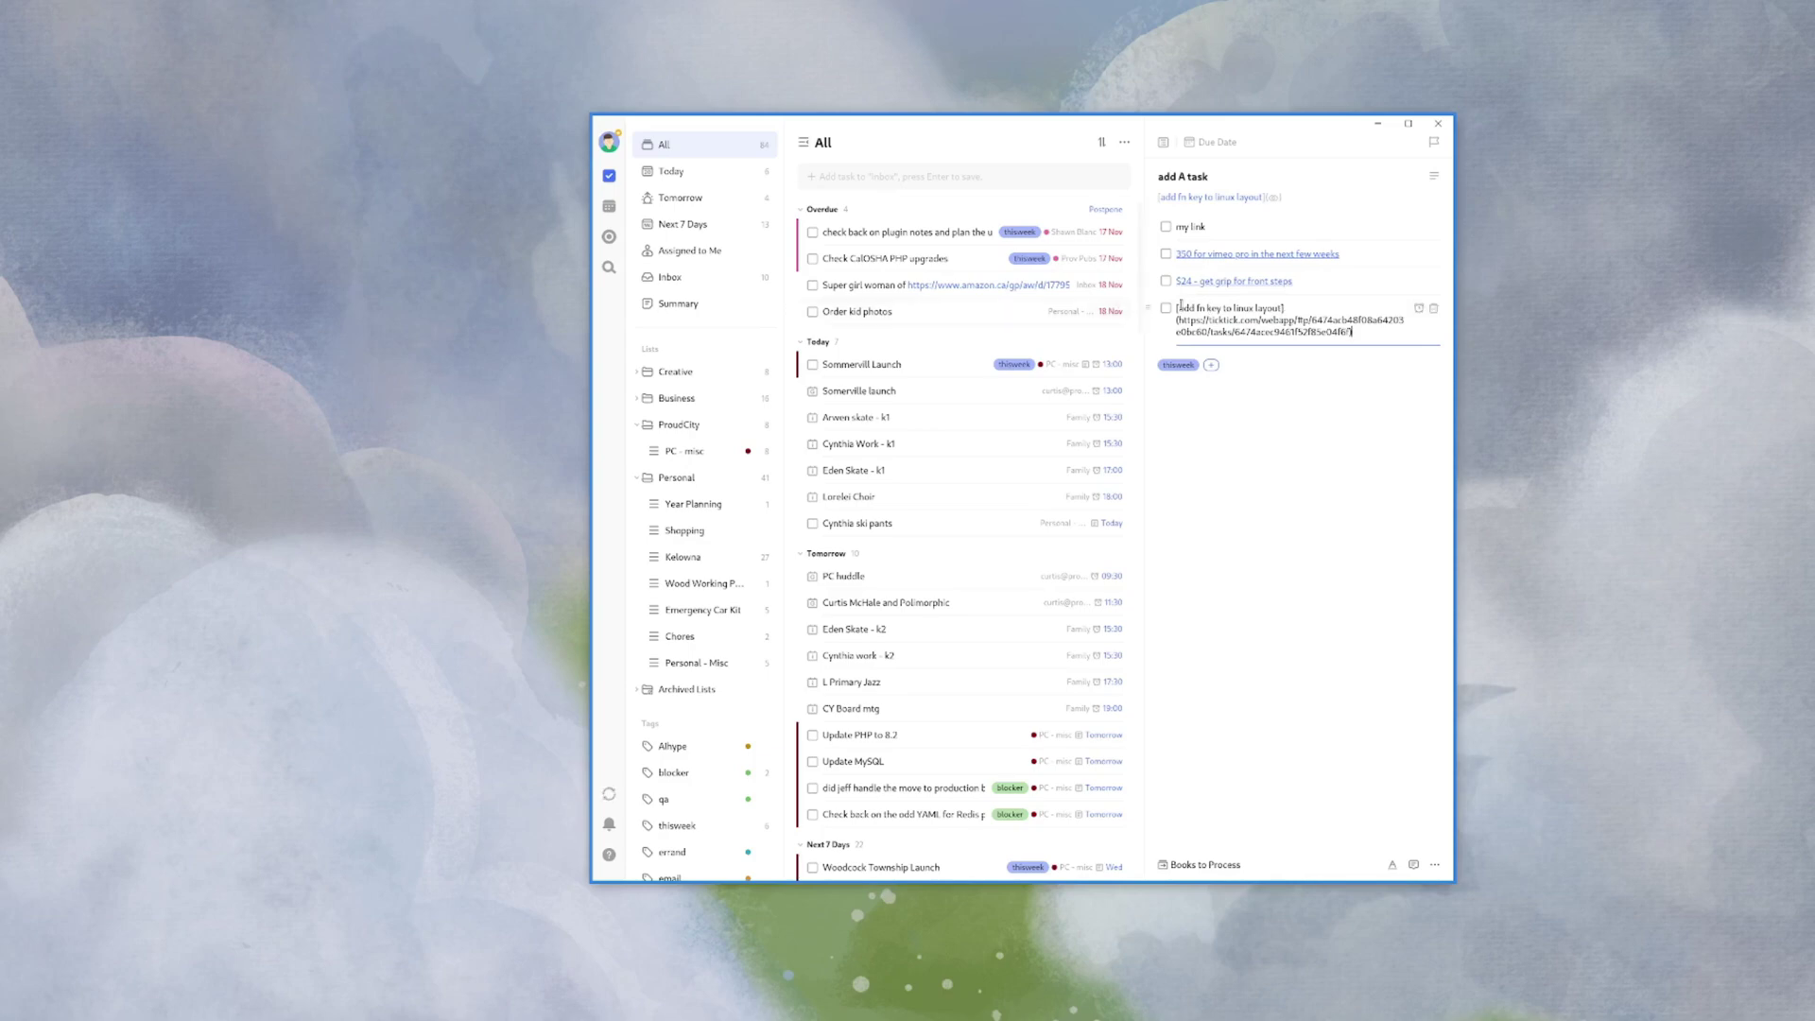
- Toggle the checklist to text and back, then follow the linux layout link
click(1434, 177)
click(1434, 177)
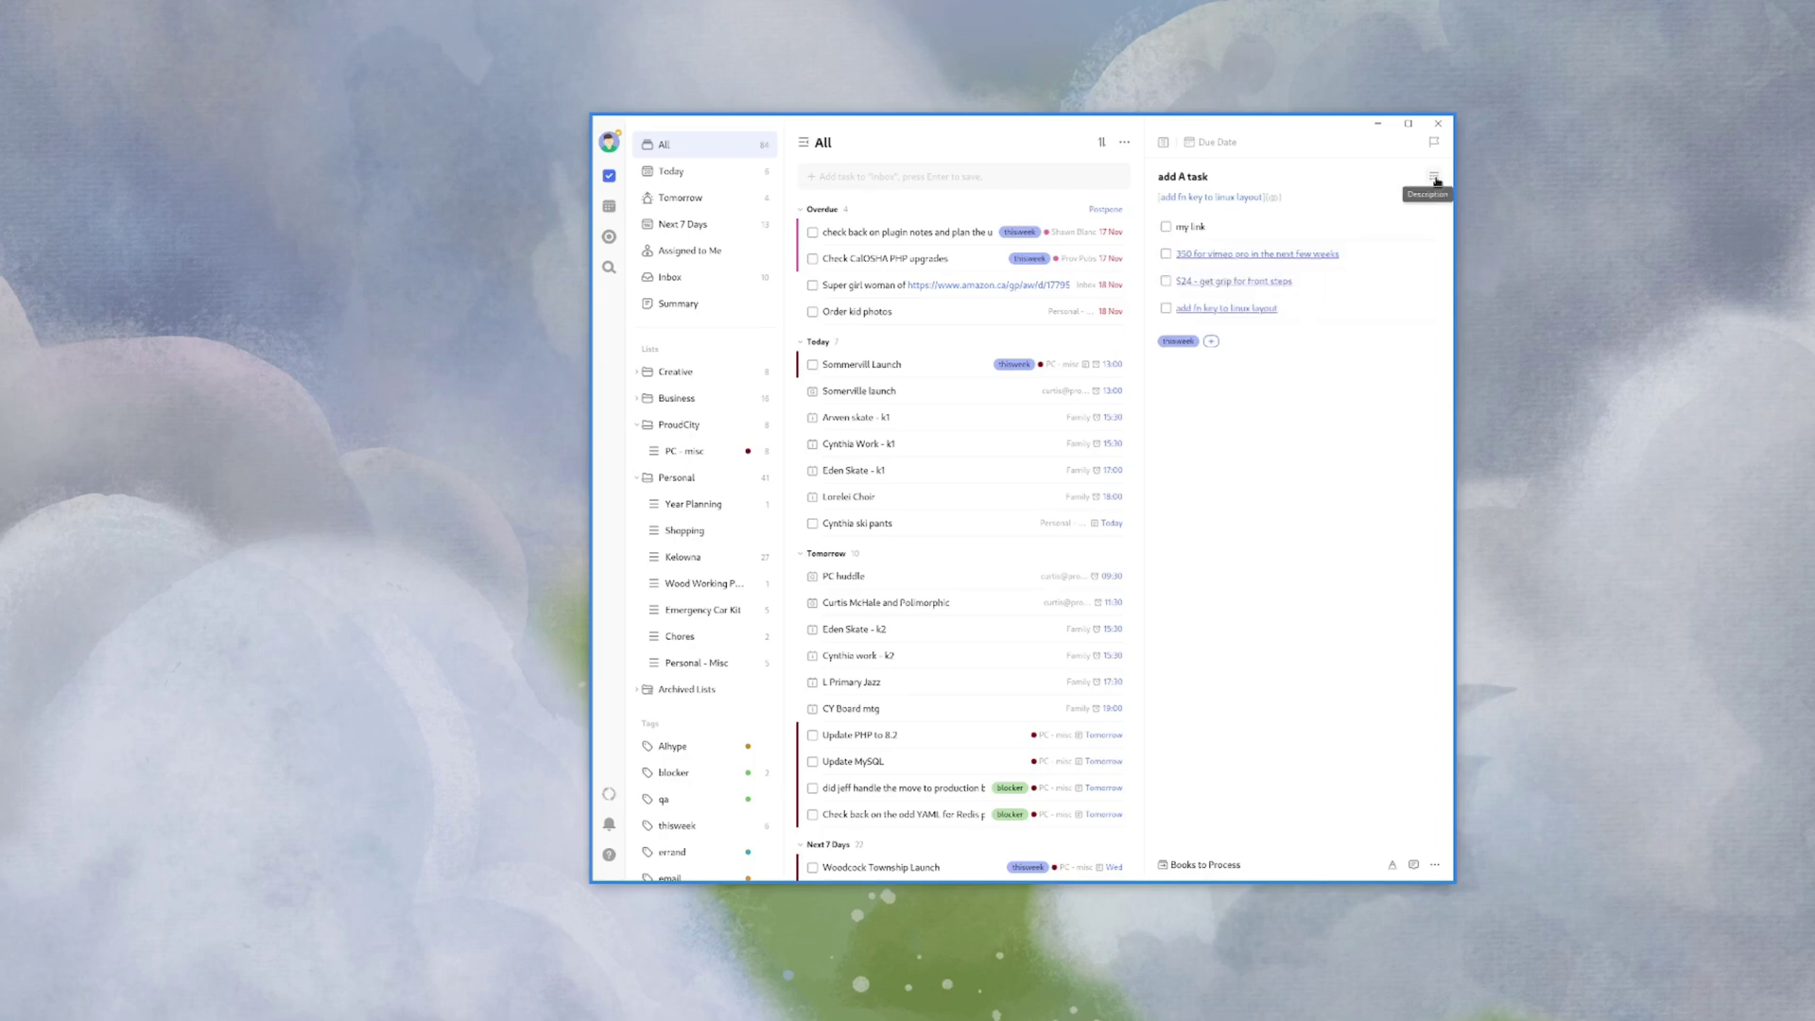
click(1196, 310)
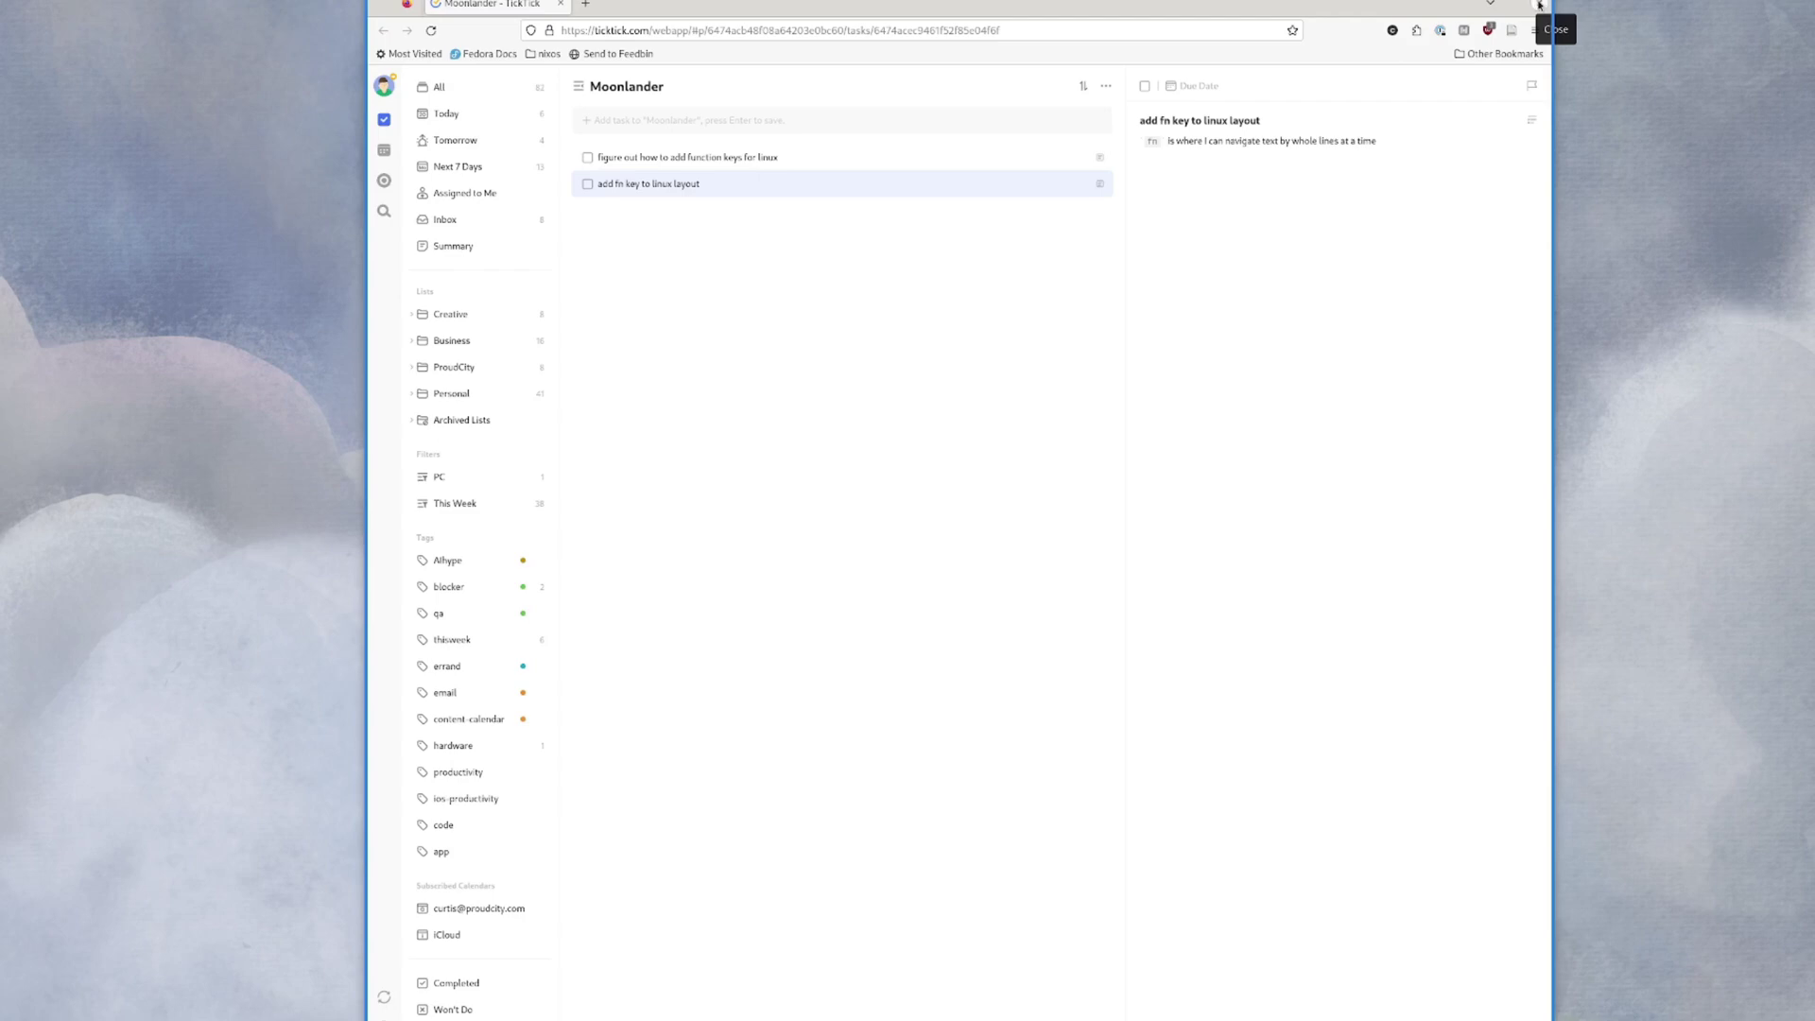
- Close the Firefox window to return to the TickTick desktop app
click(1539, 4)
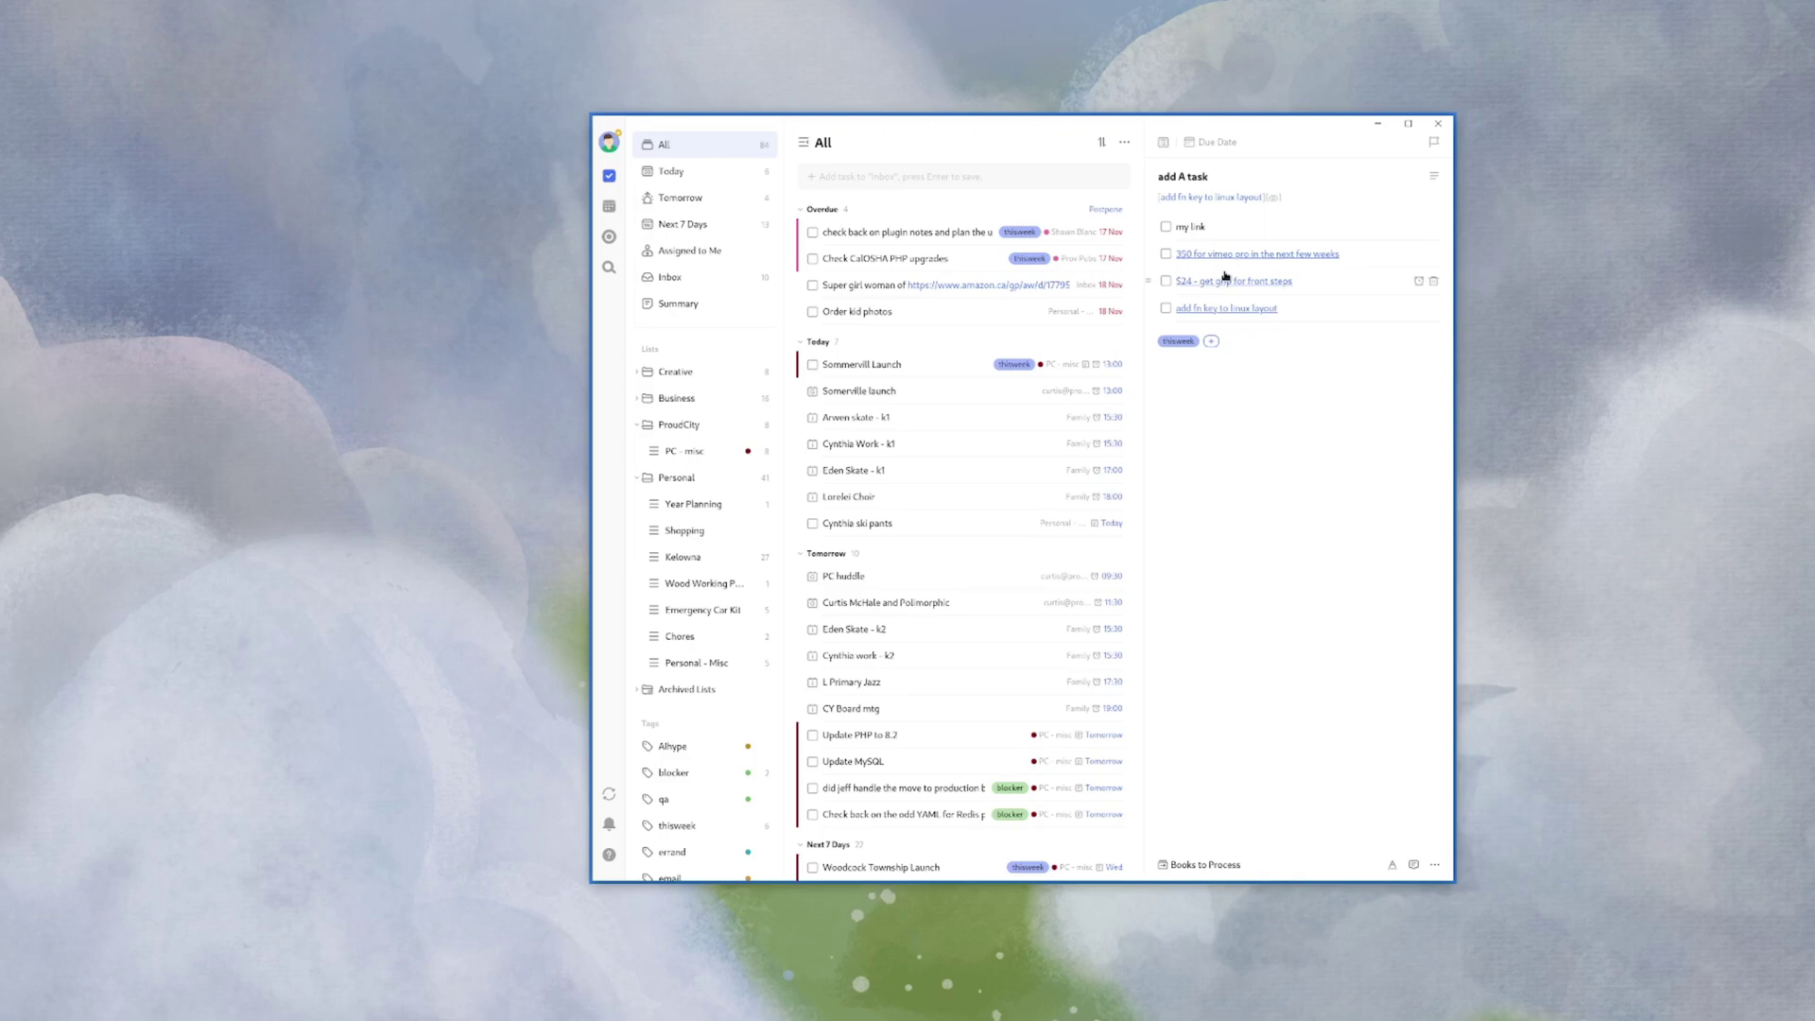
- Start a fifth checklist item after the linux layout link, then abandon it
click(1302, 308)
key(Return)
text([[)
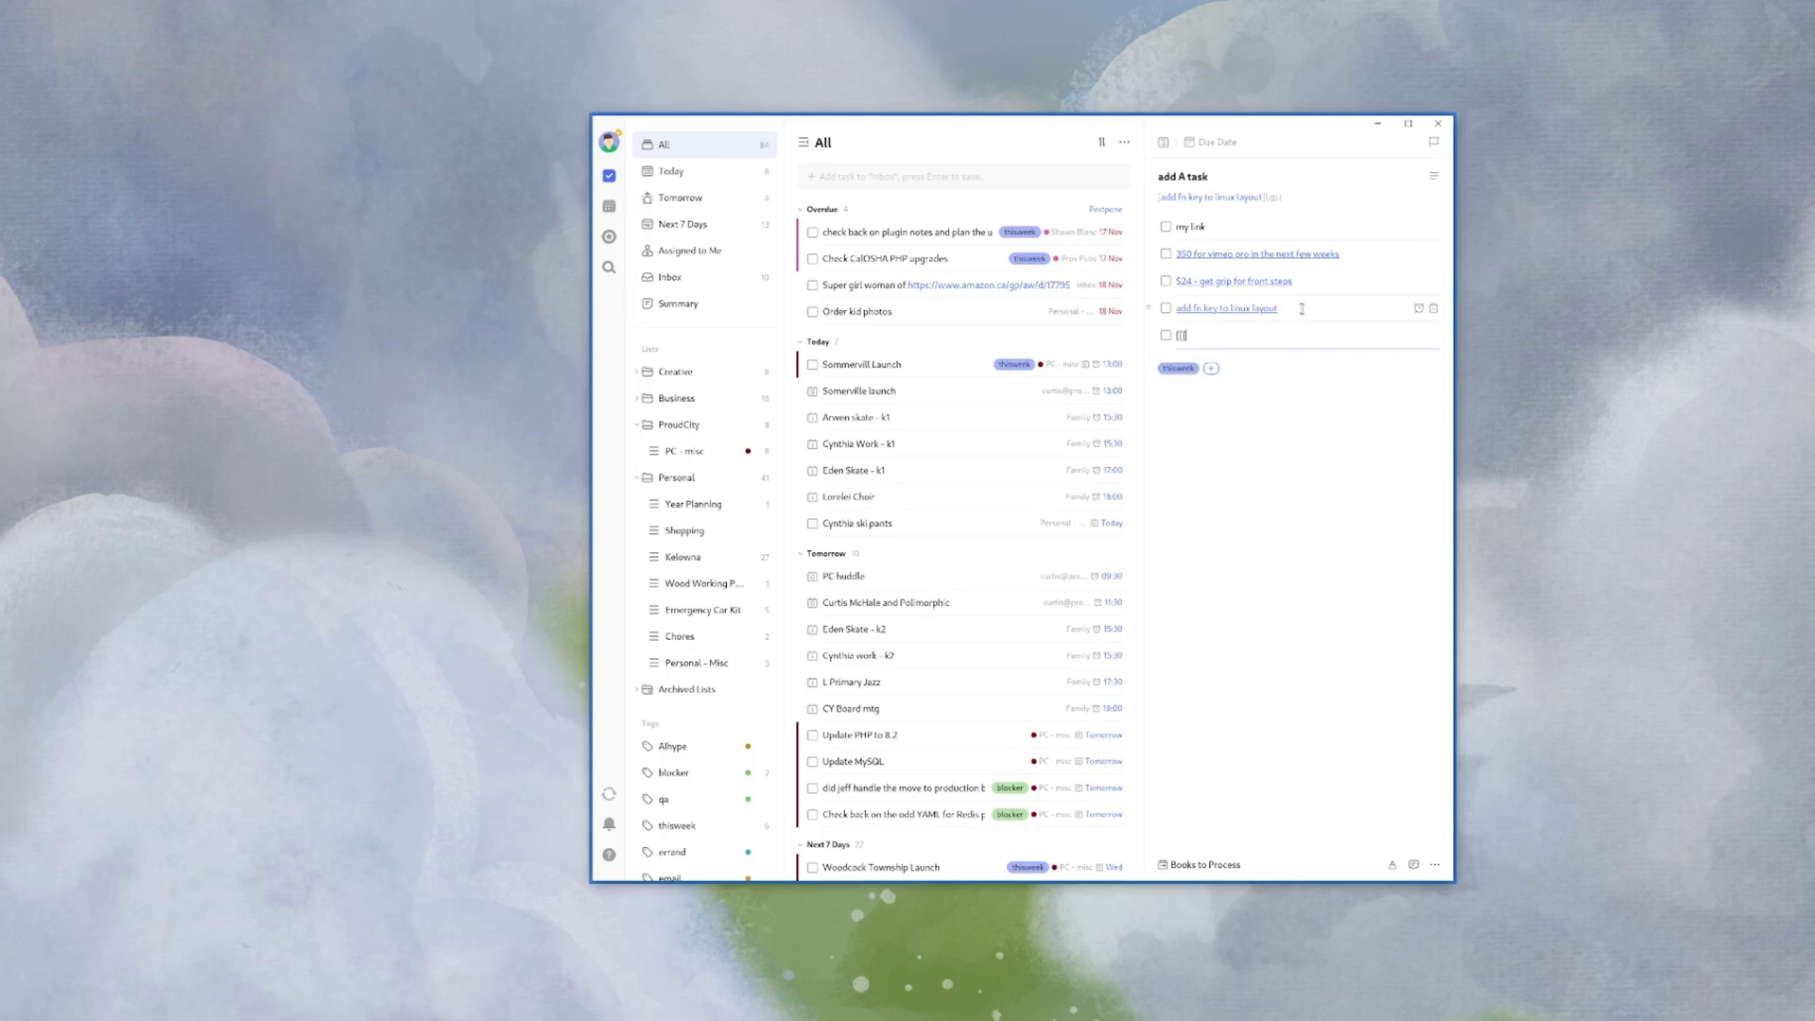
key(BackSpace)
key(BackSpace)
key(BackSpace)
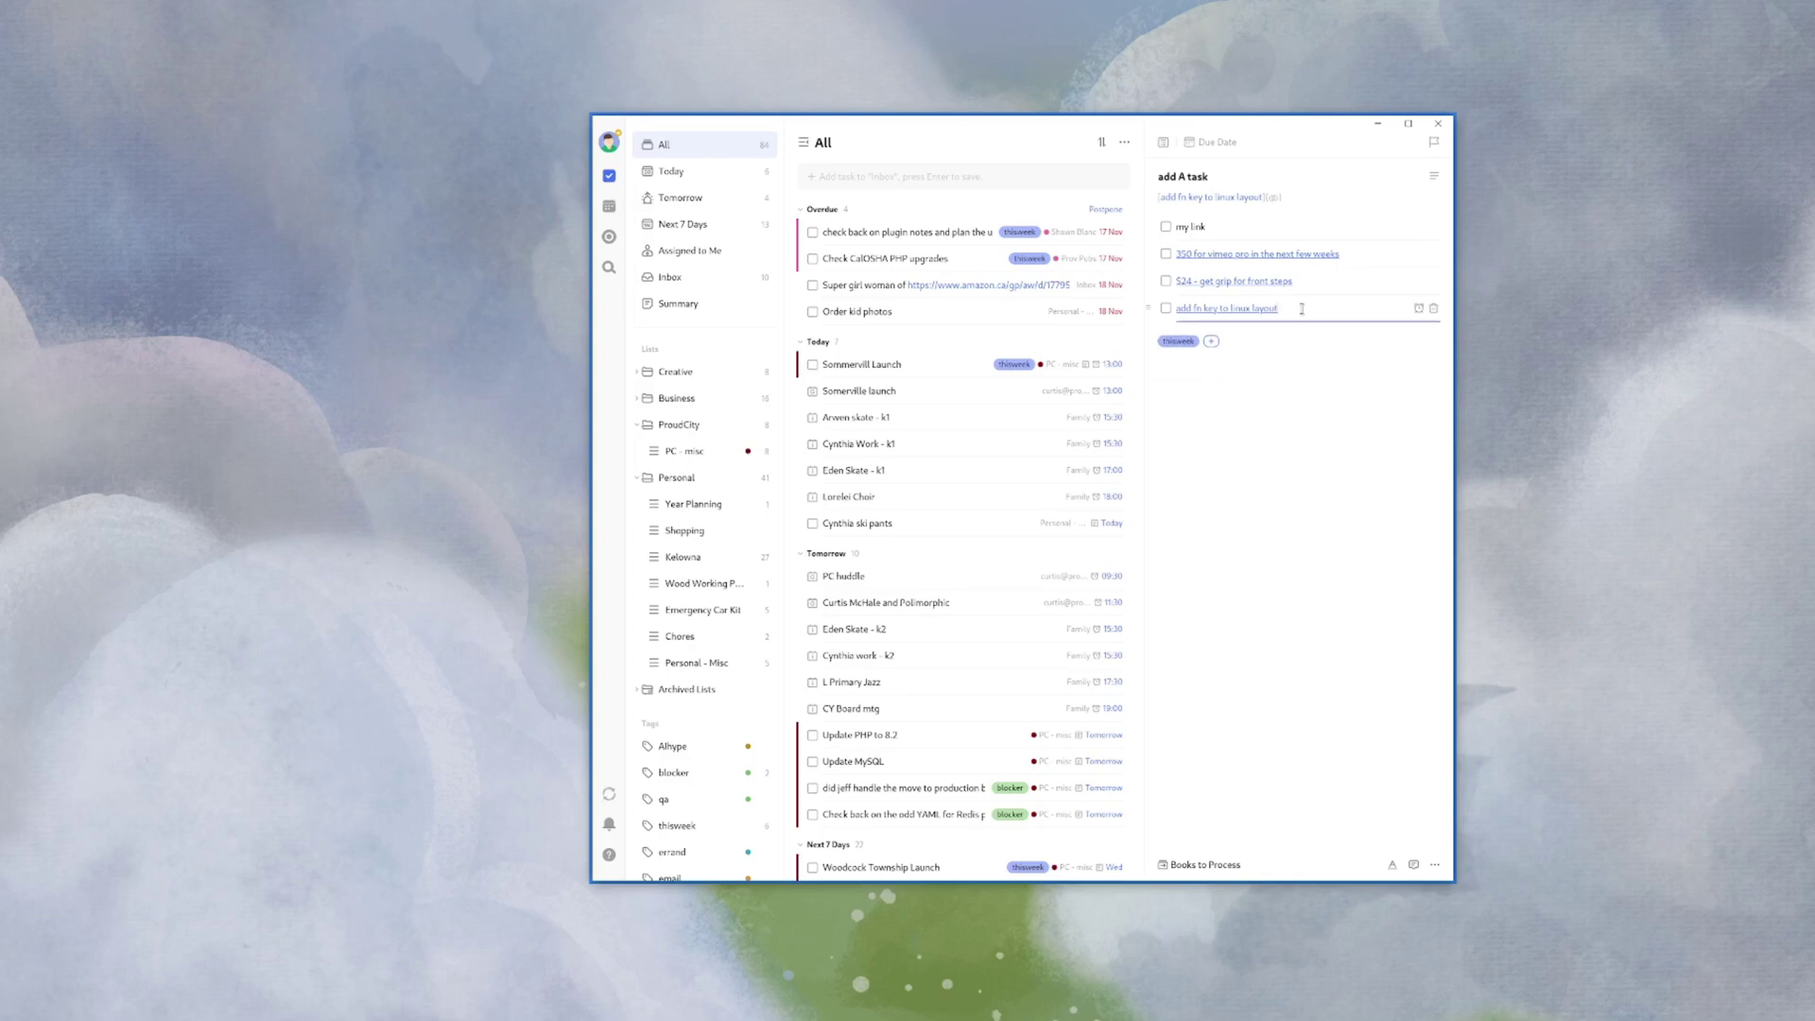
click(1298, 711)
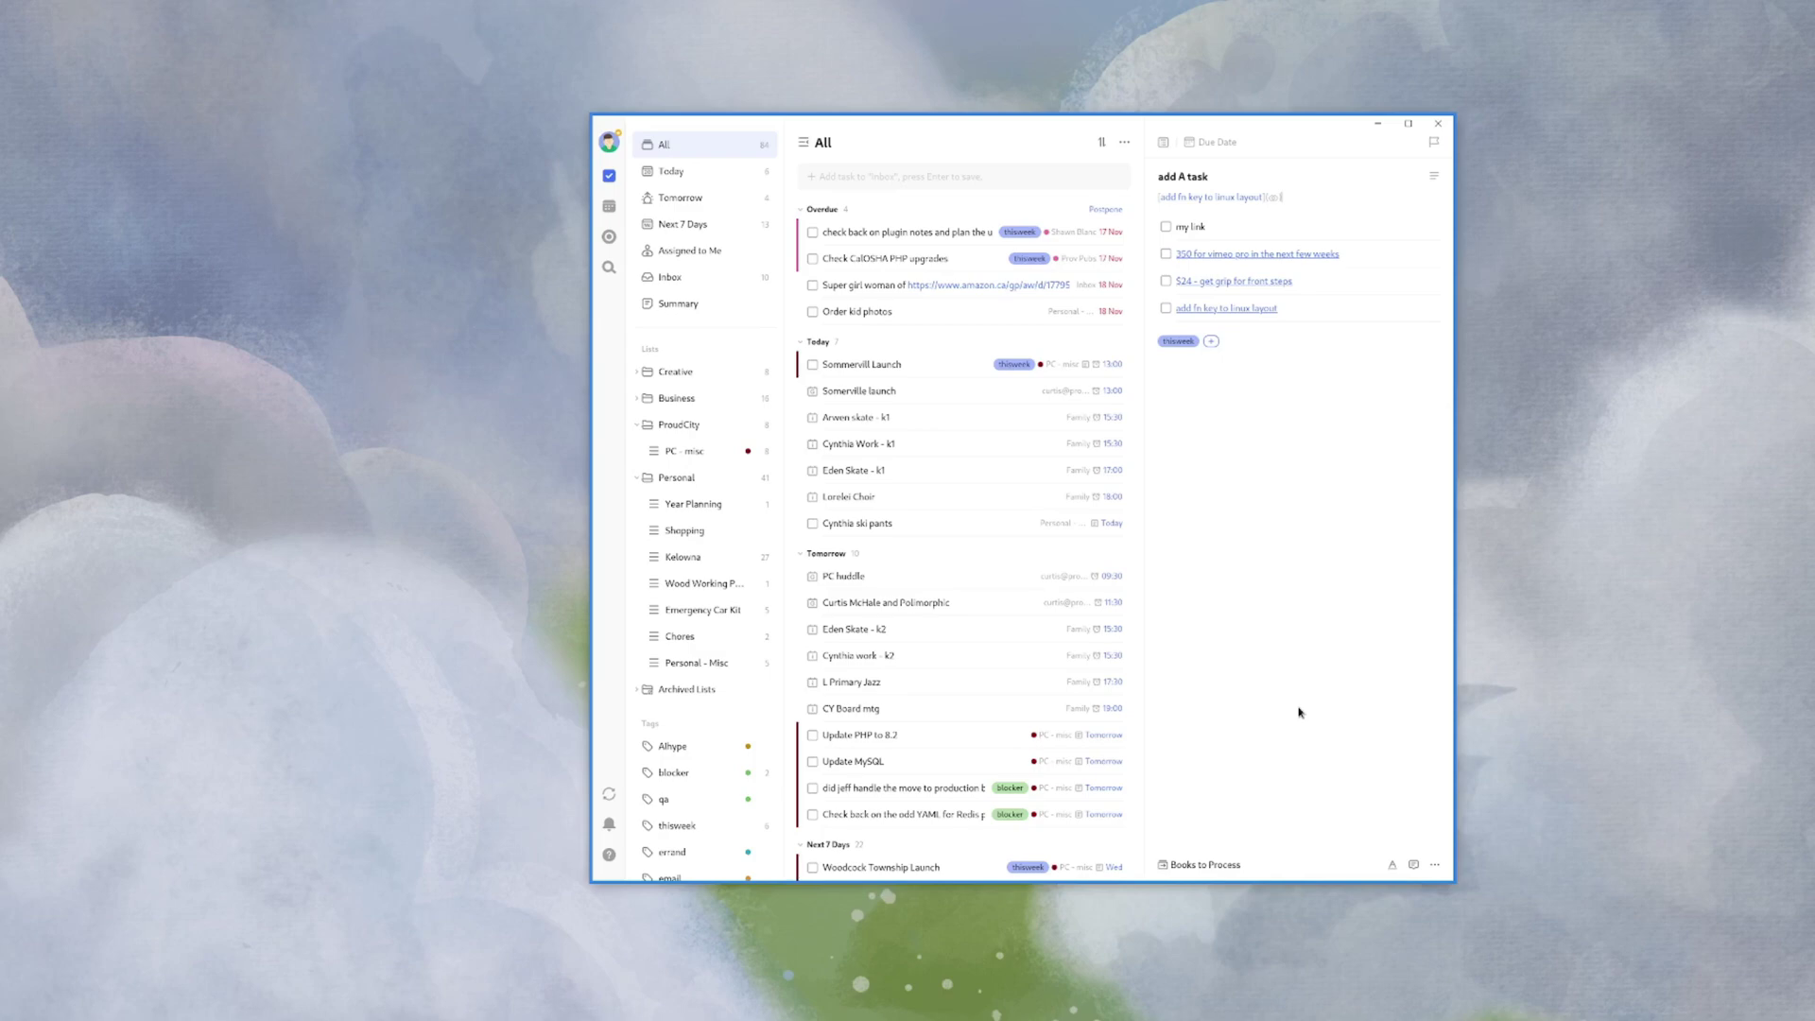
- Cancel the Add Link form, then bring up the Ctrl+K command palette
key(ctrl+k)
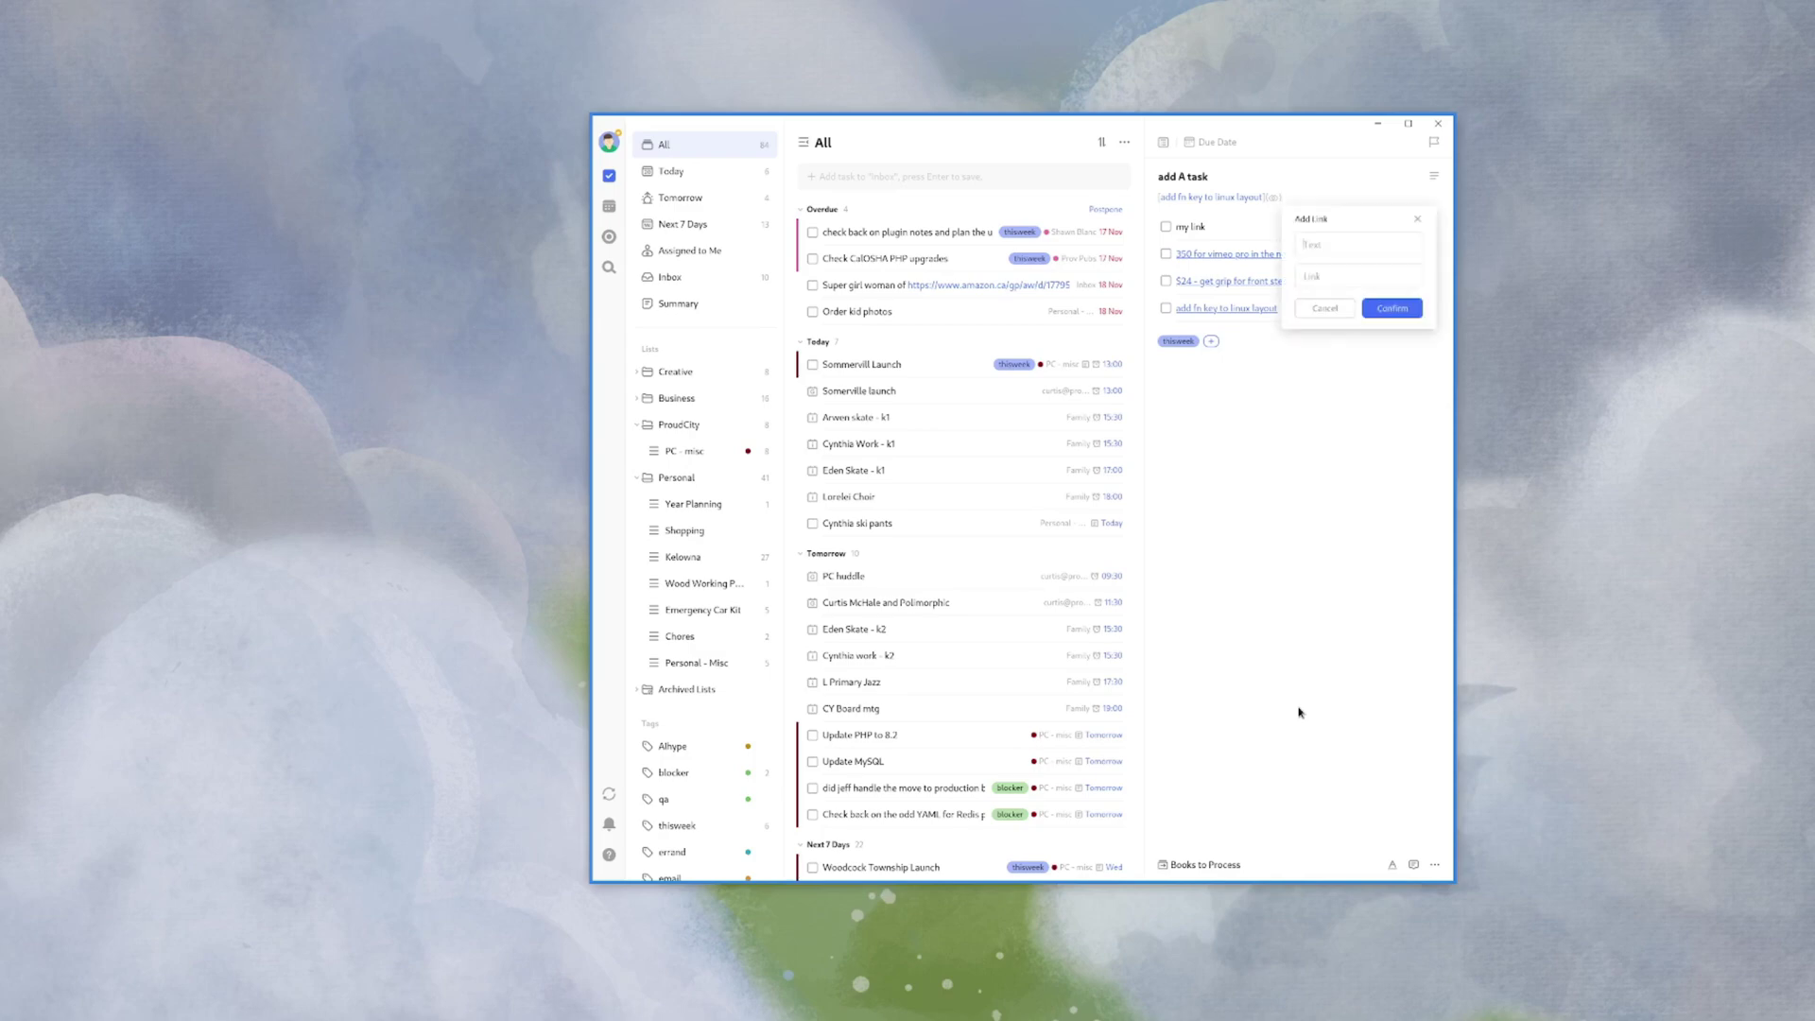
key(Escape)
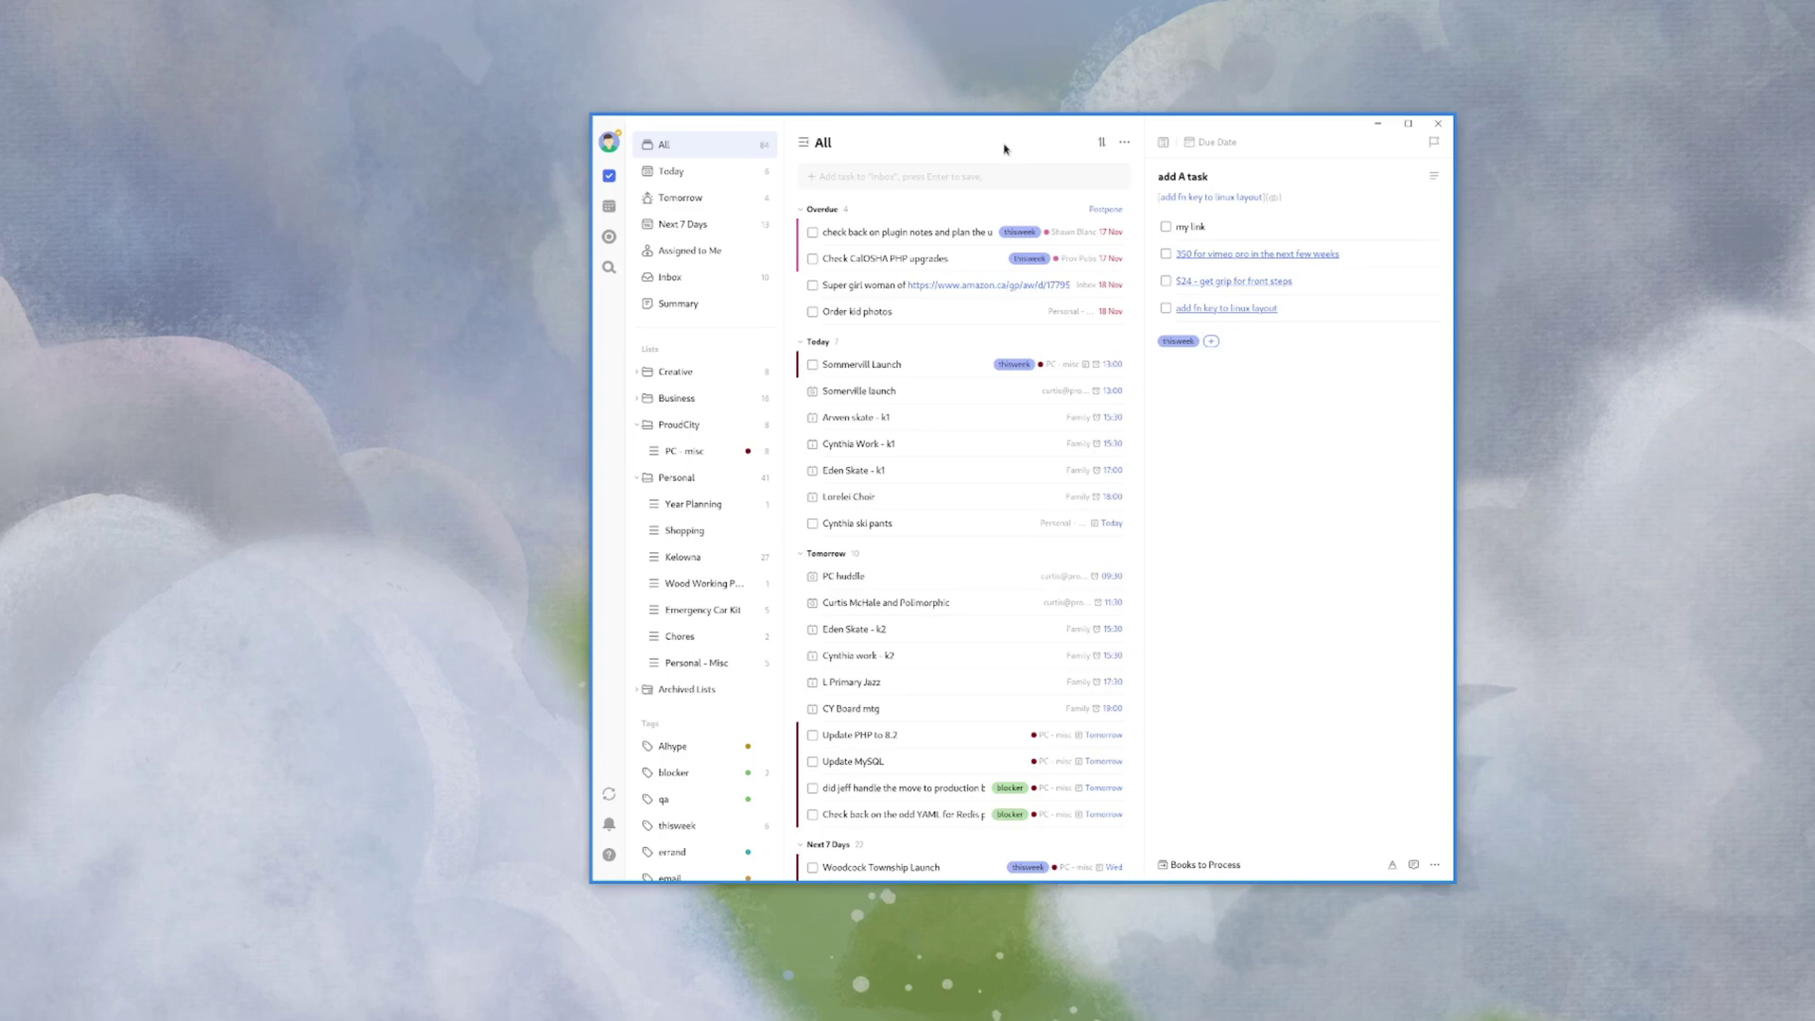
key(ctrl+k)
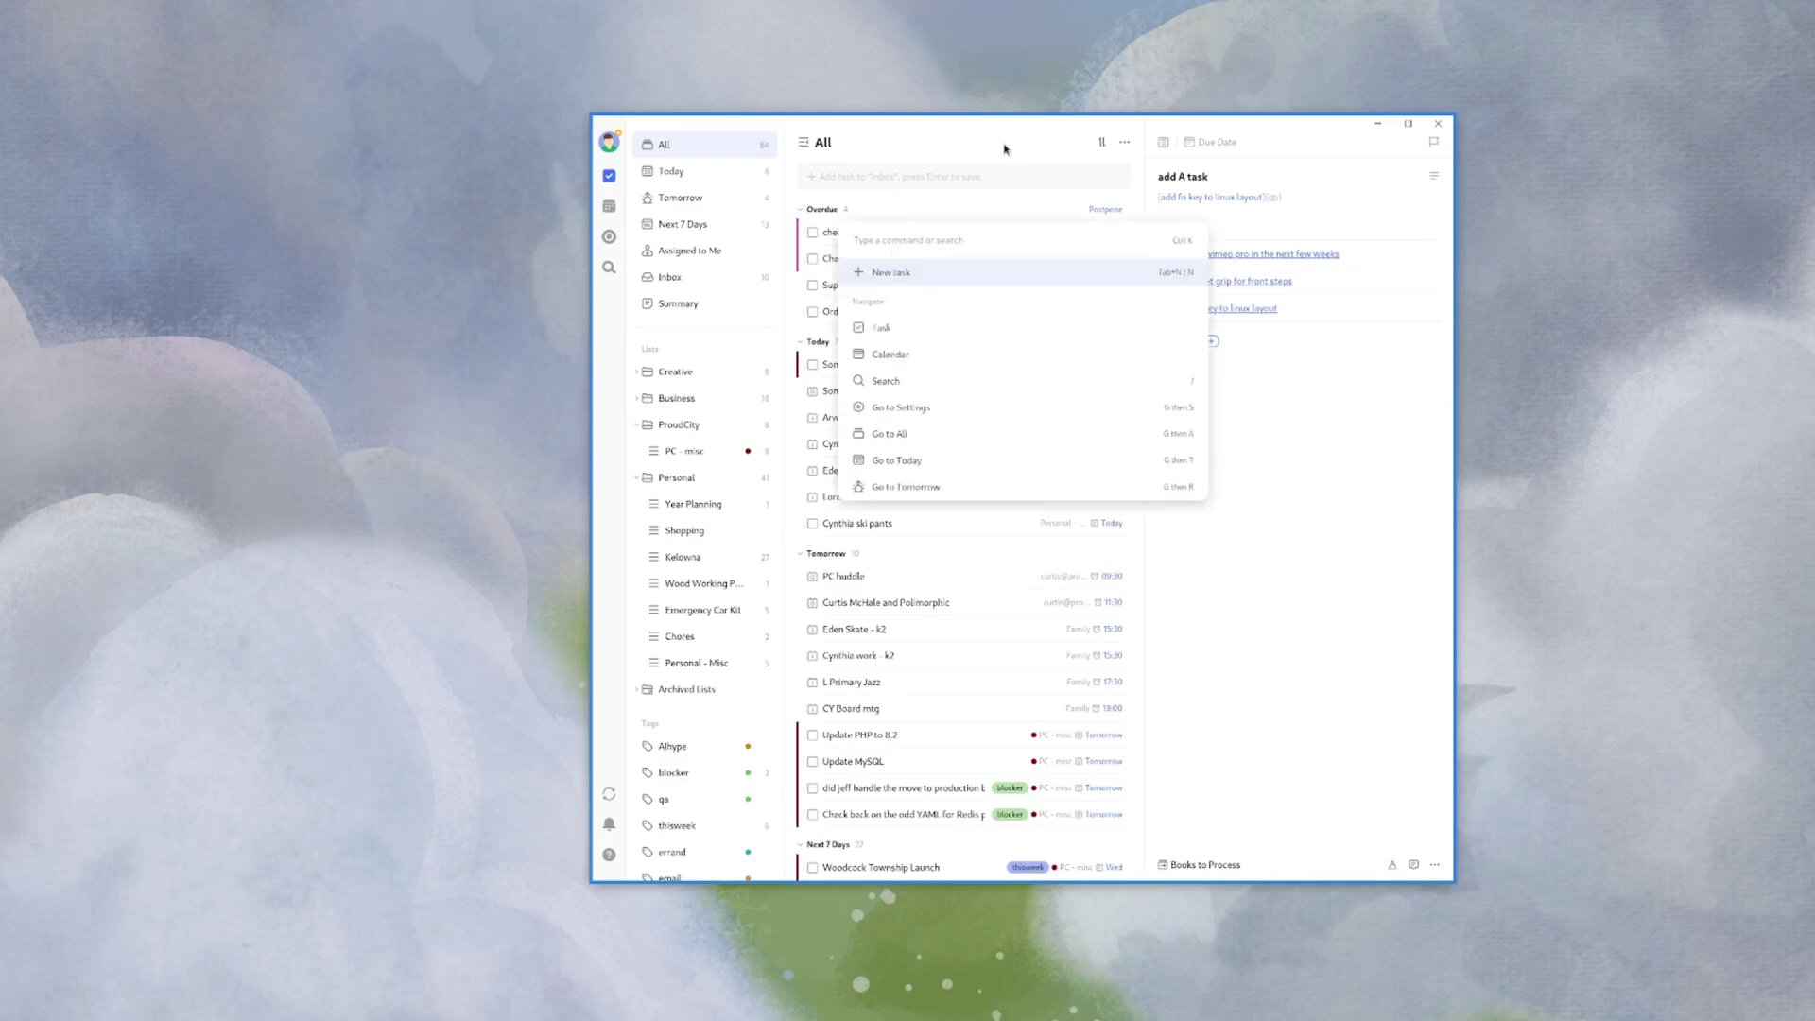
- Switch to the calendar week view via the palette, then back to the task view
key(Down)
key(Down)
key(Return)
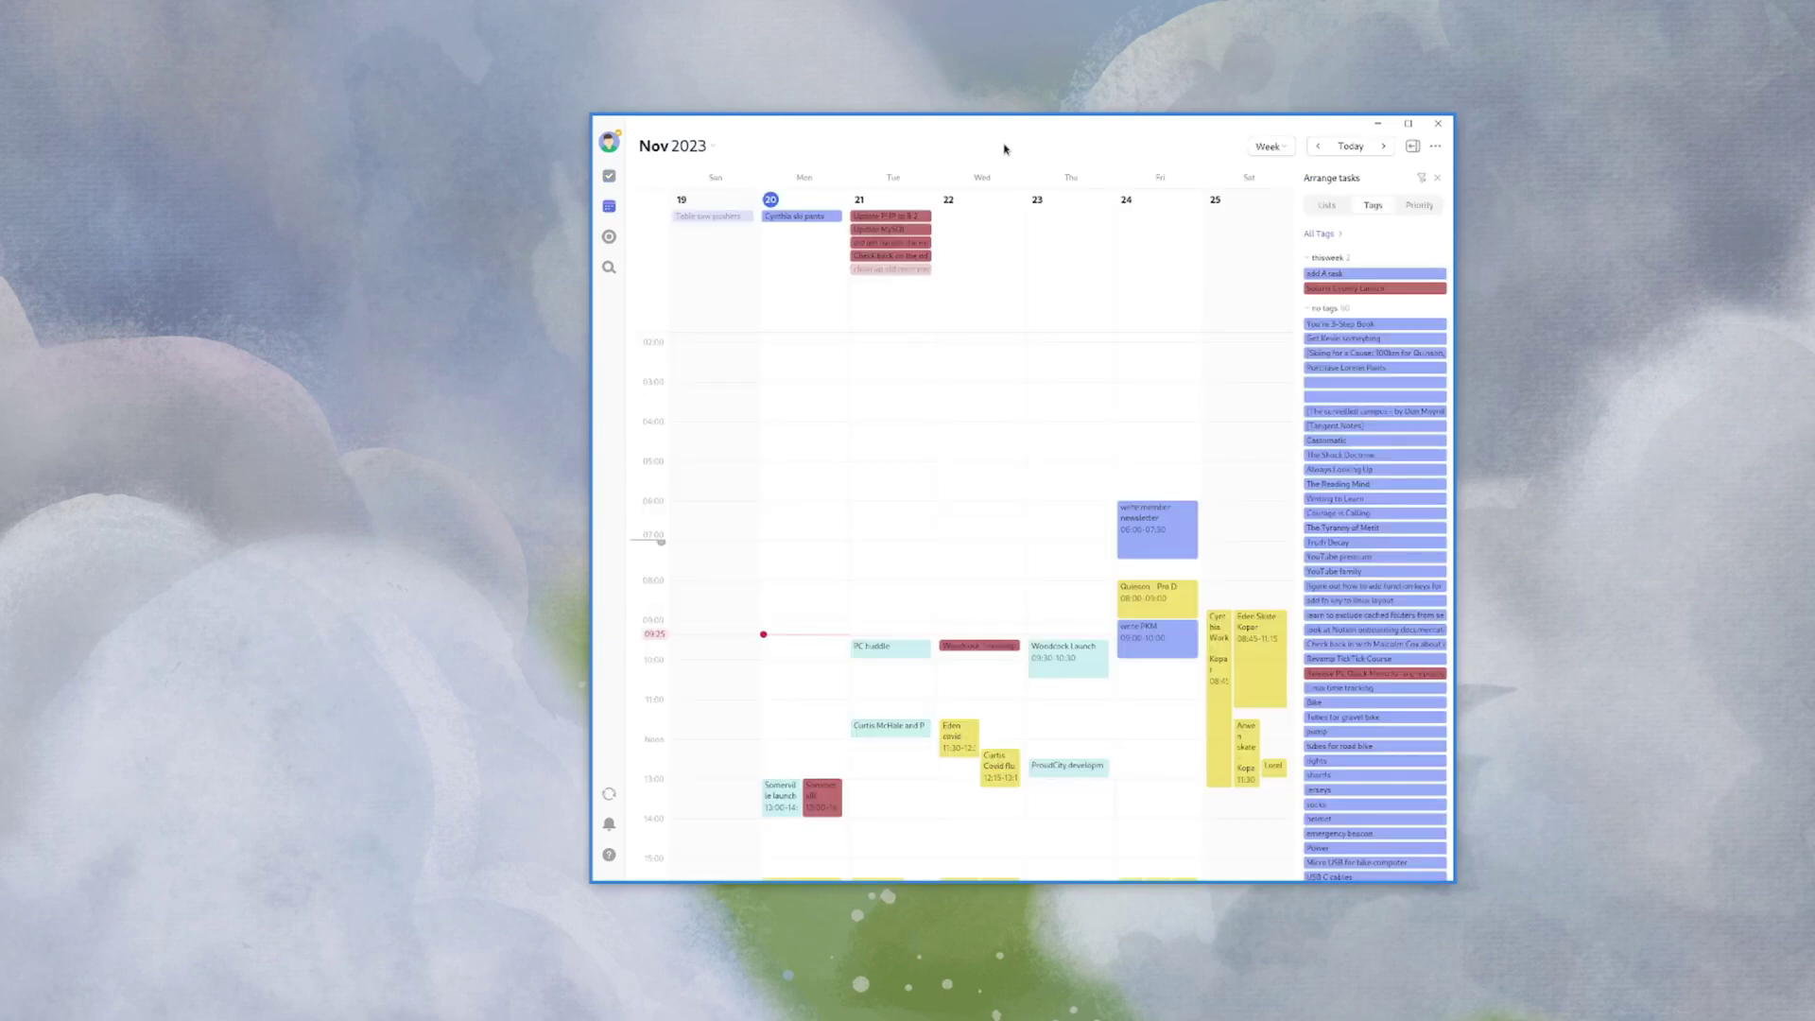
key(ctrl+k)
key(Down)
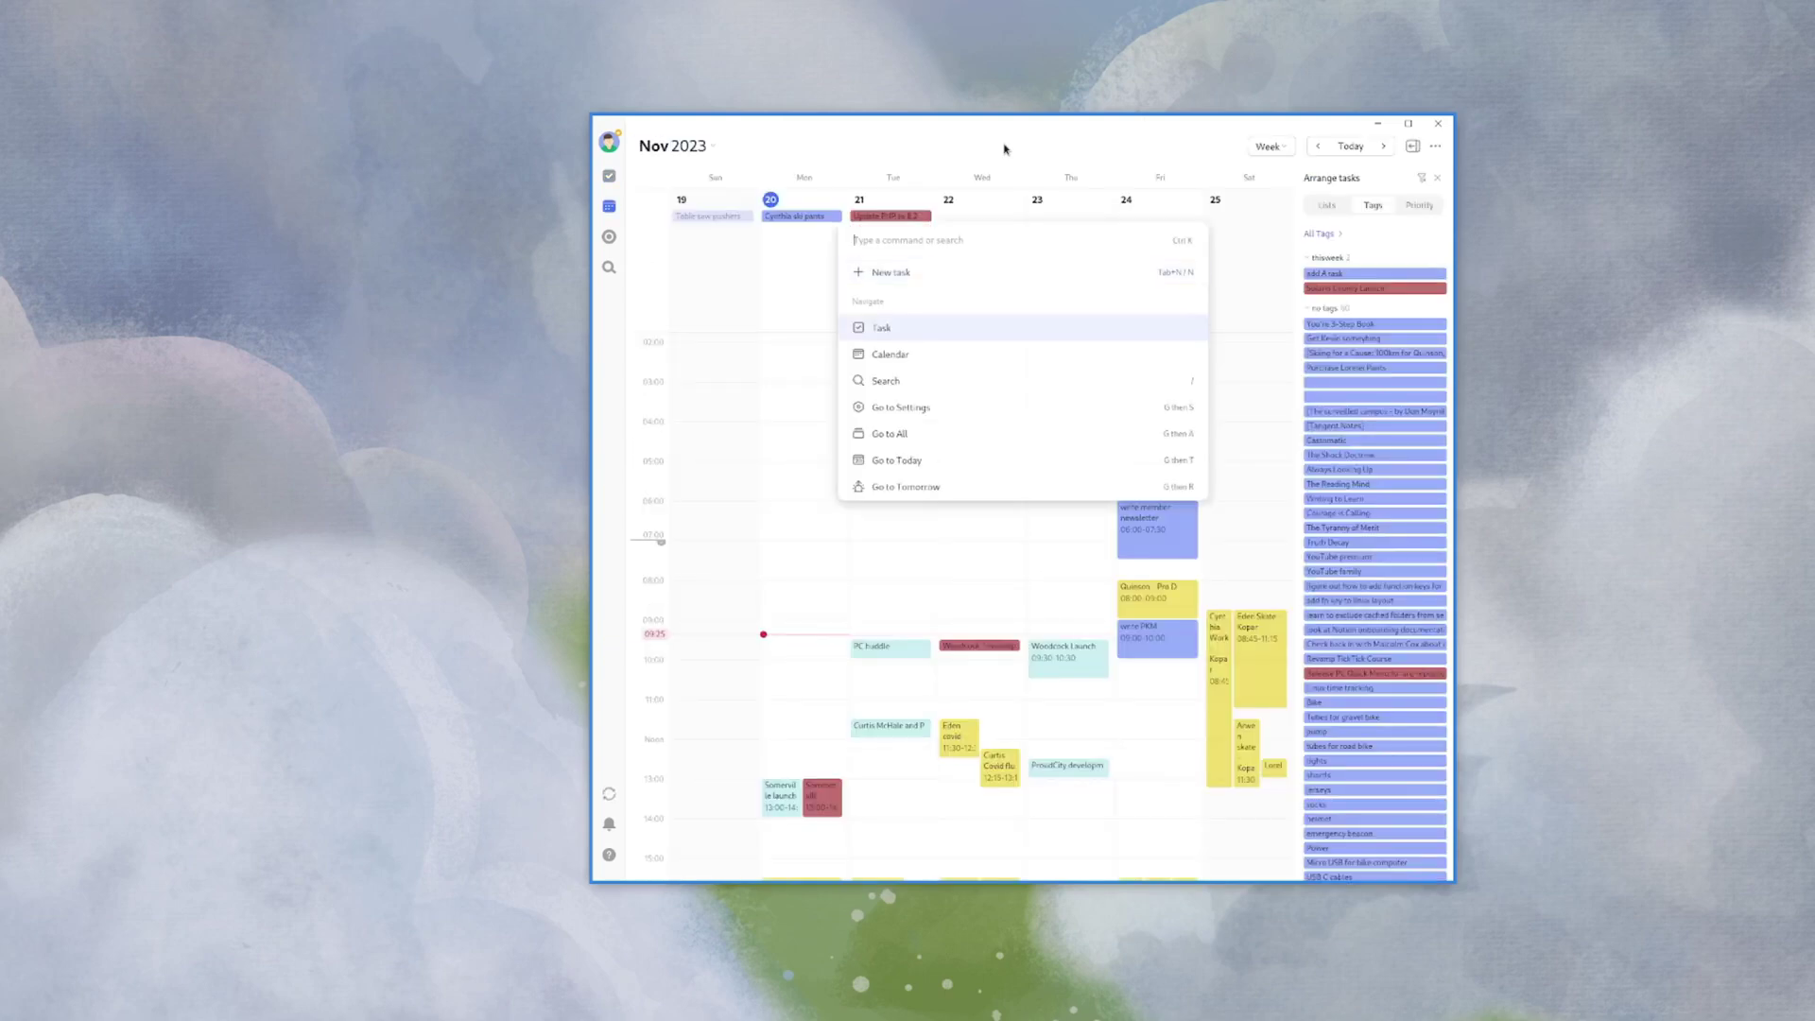
key(Return)
- Visit the Inbox and Shopping lists through the palette, then show Today
key(ctrl+k)
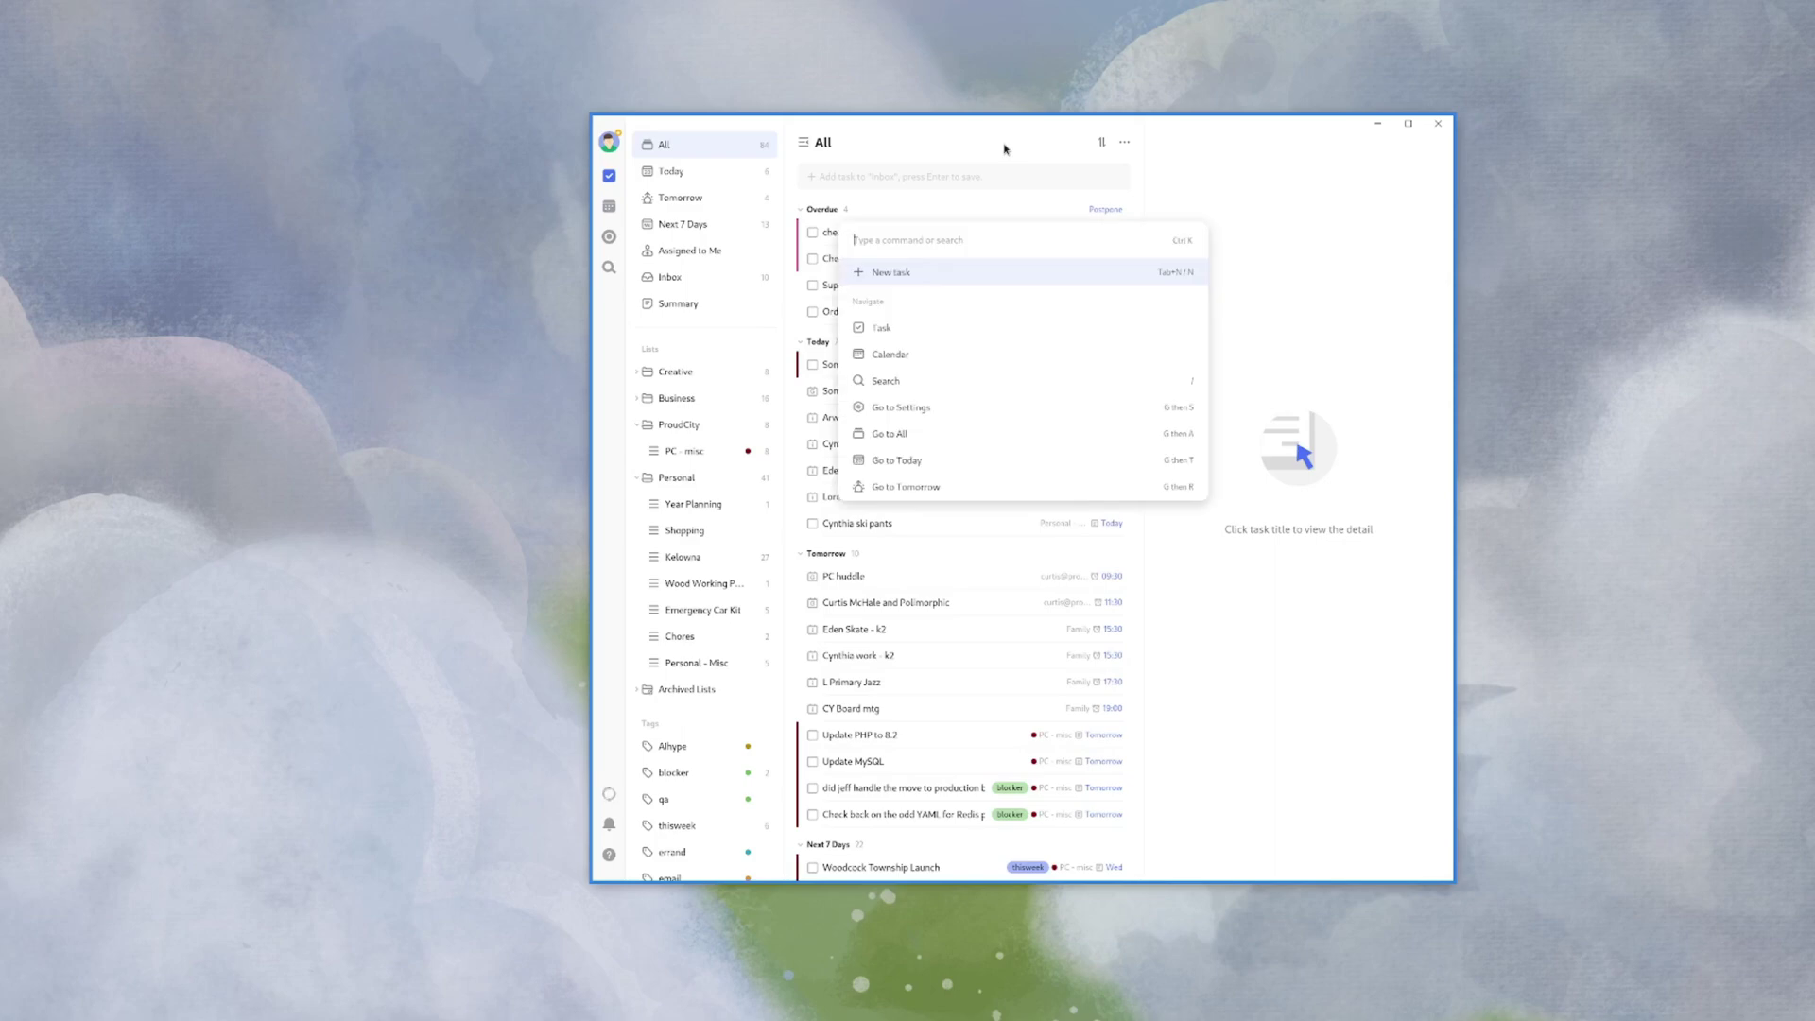
text(In)
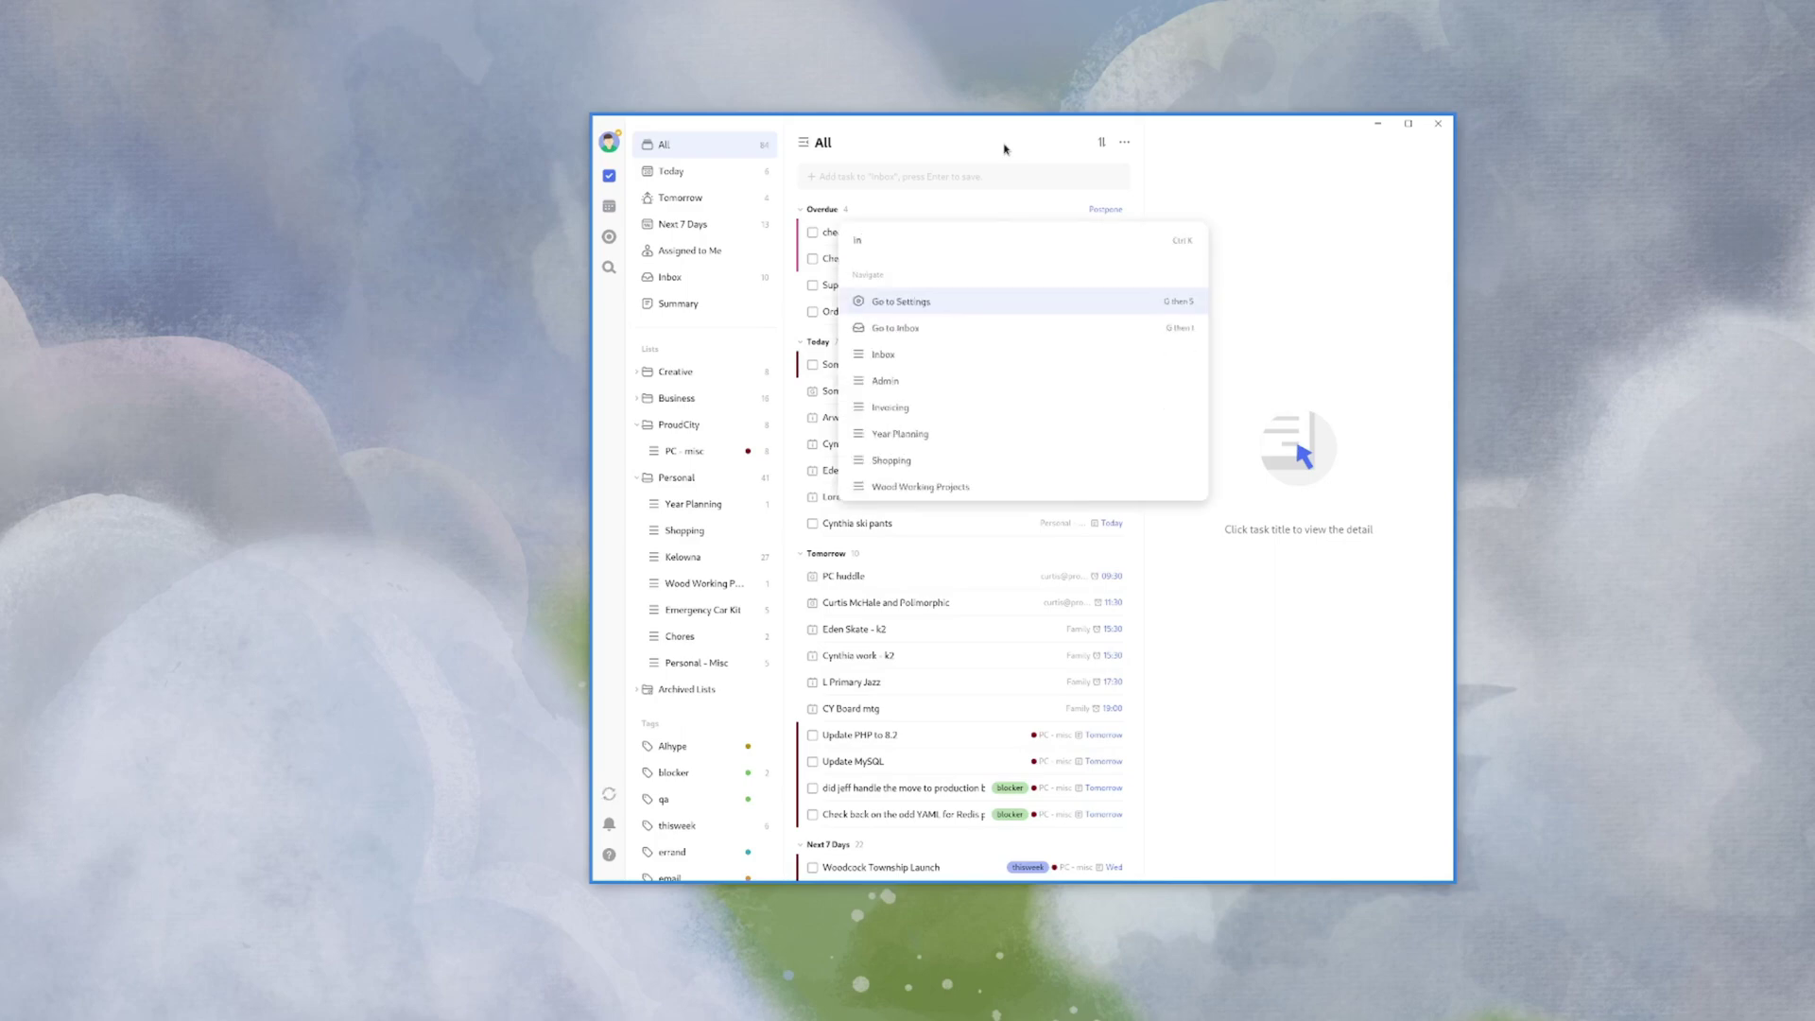
key(Down)
key(Return)
key(ctrl+k)
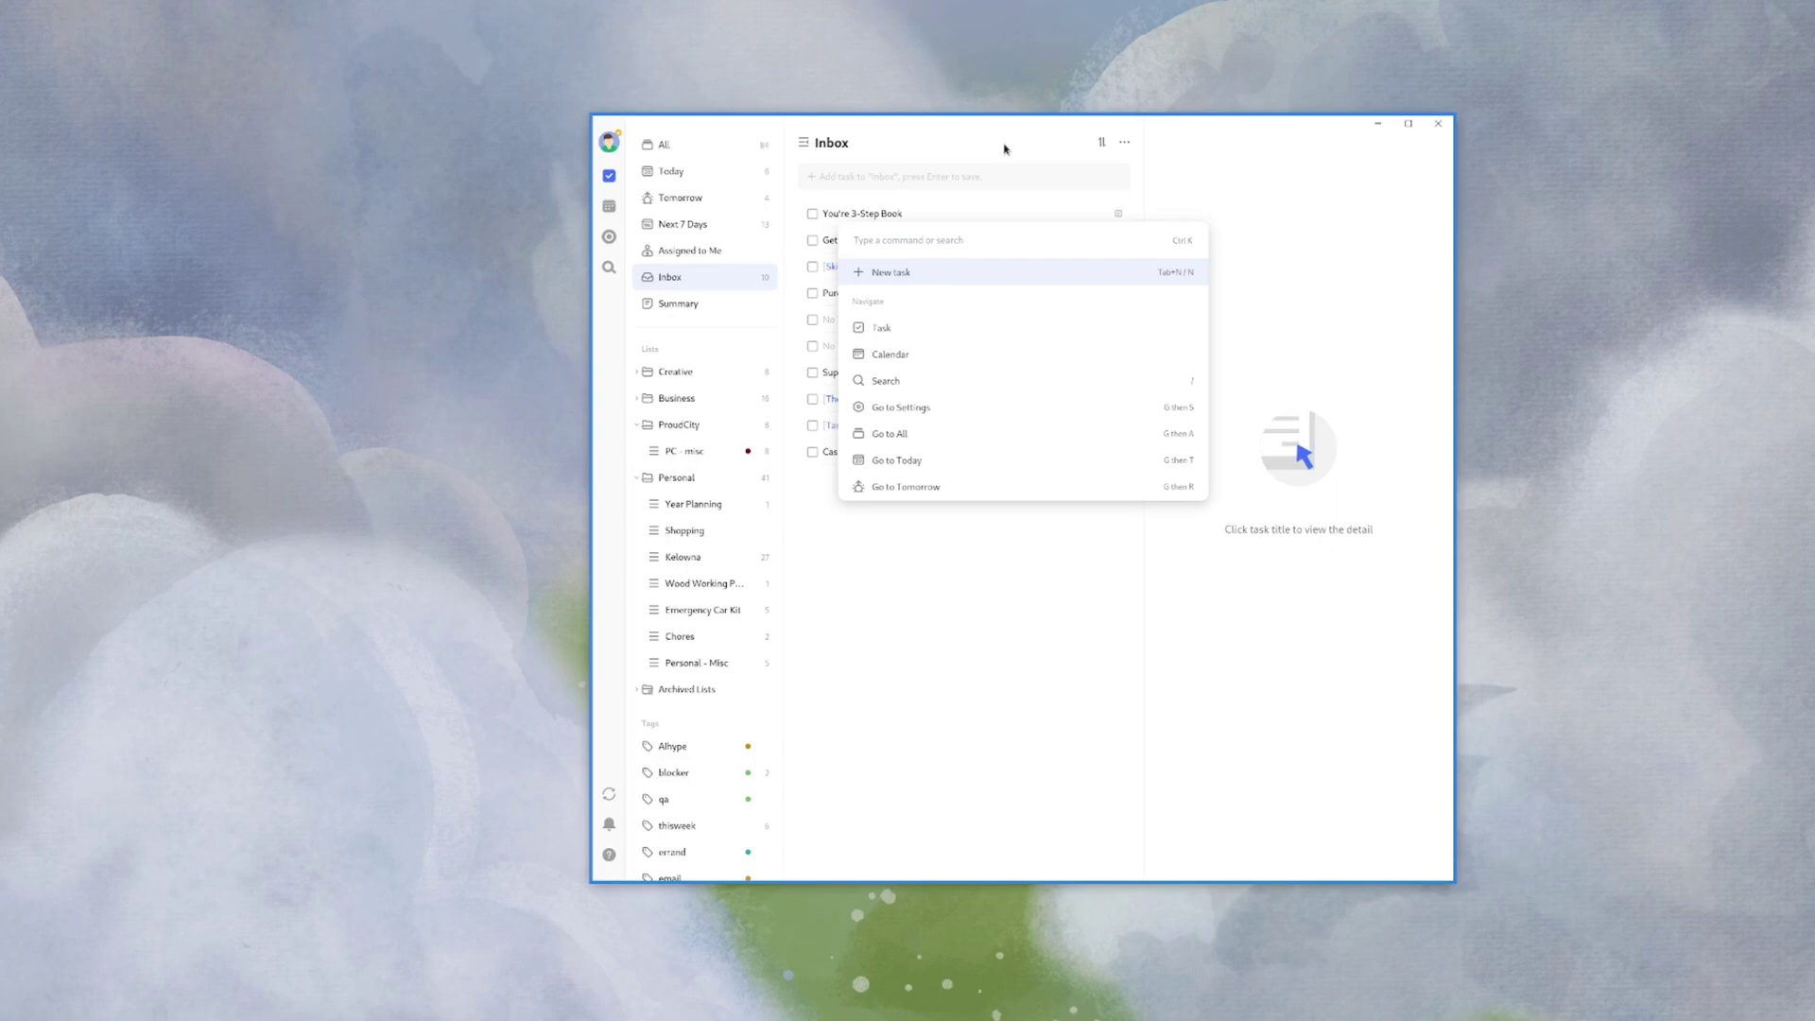
text(shop)
key(Return)
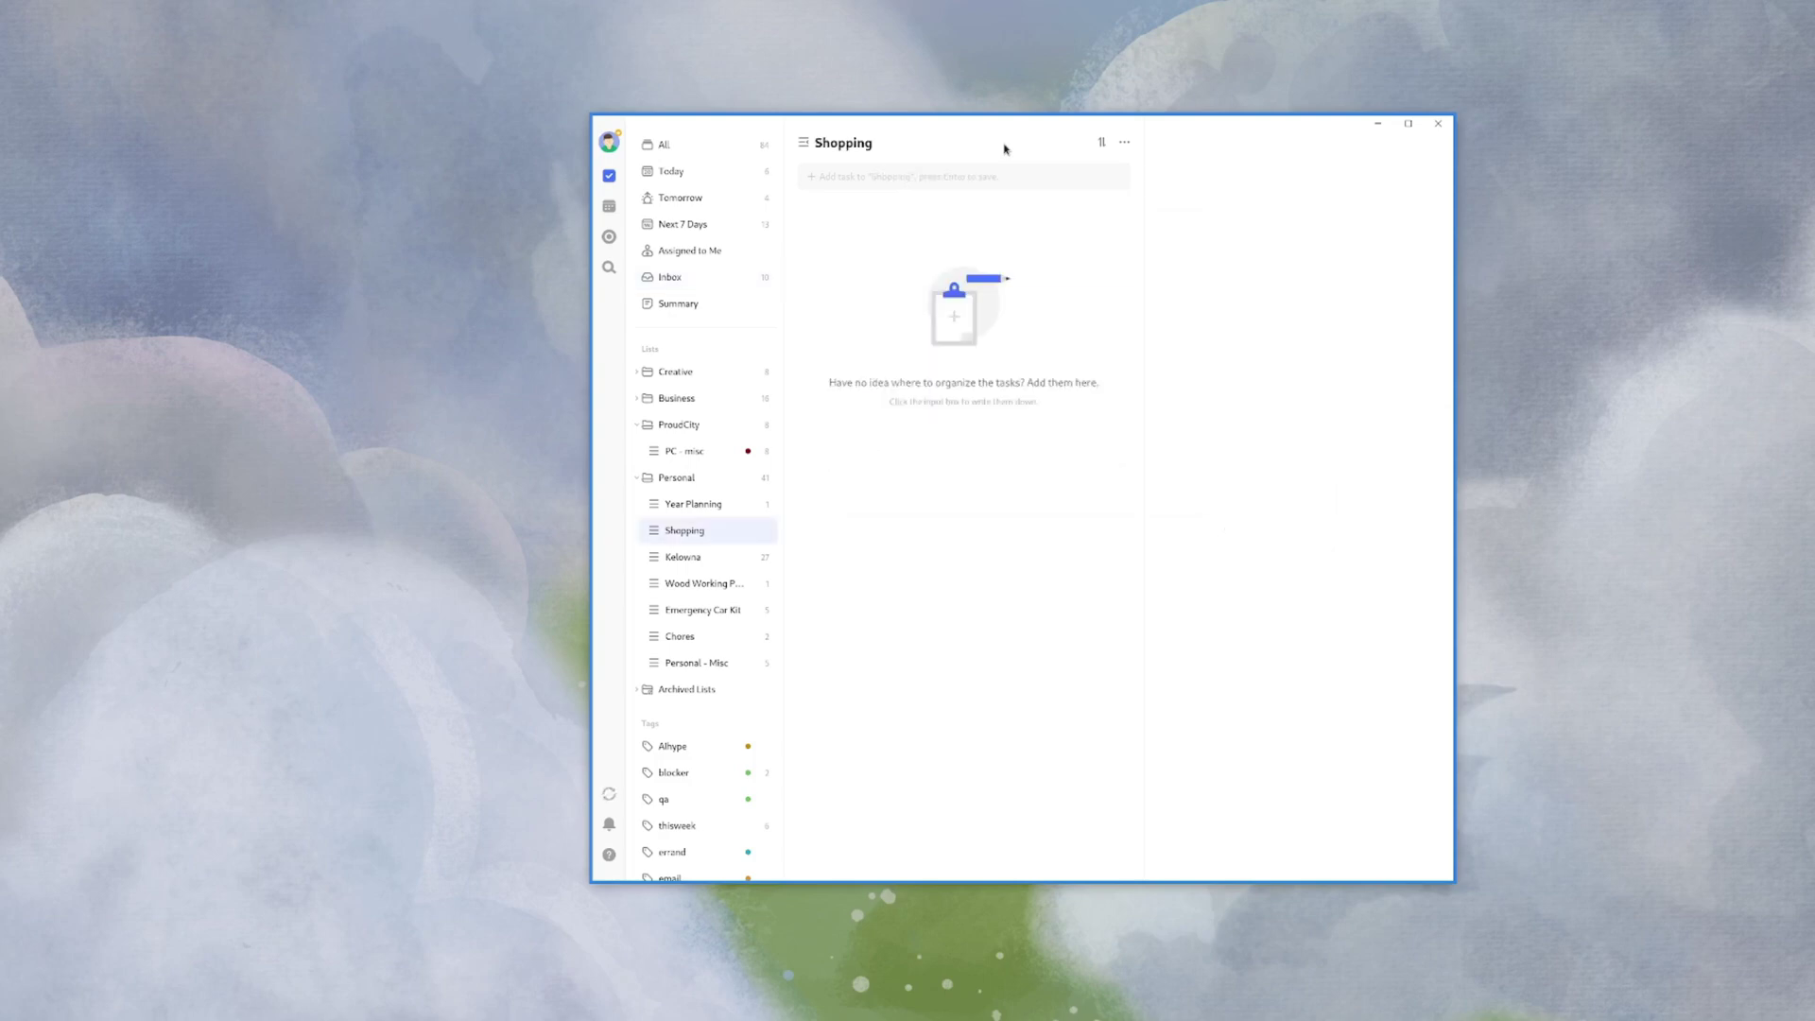
click(671, 172)
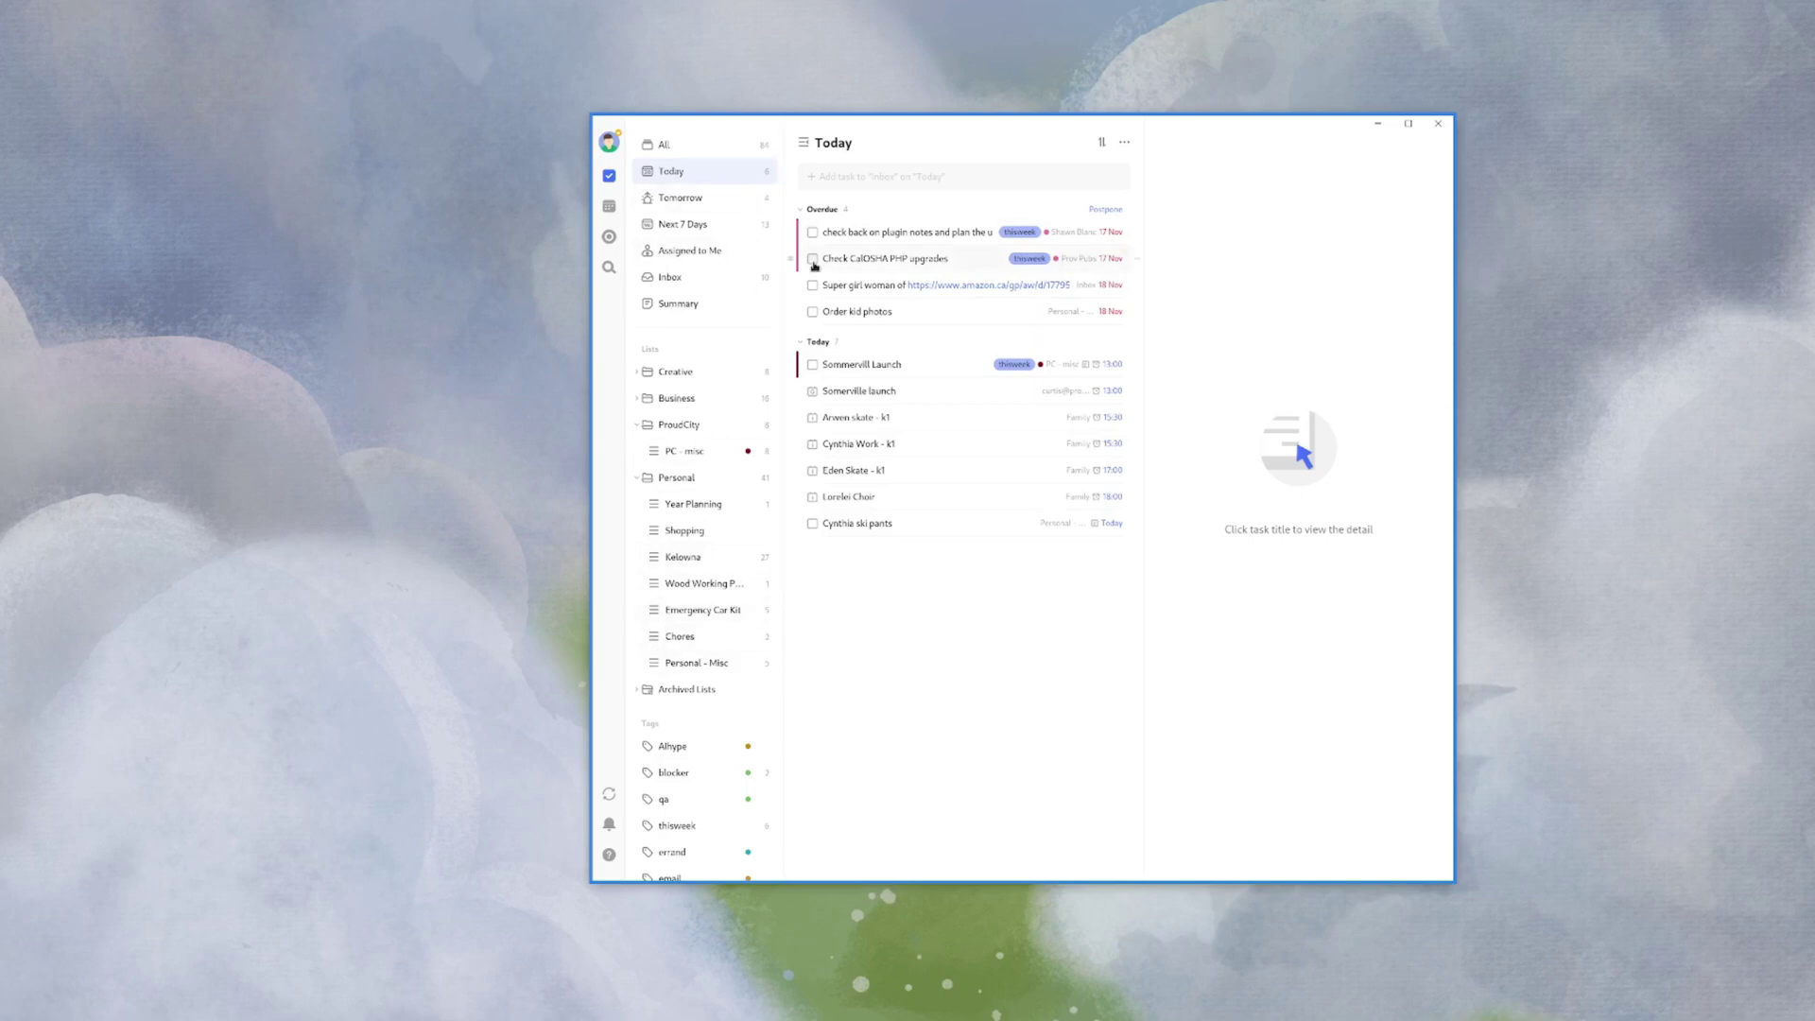
- Search for 'a task' from the command palette
key(ctrl+k)
text(a ta)
text(sk)
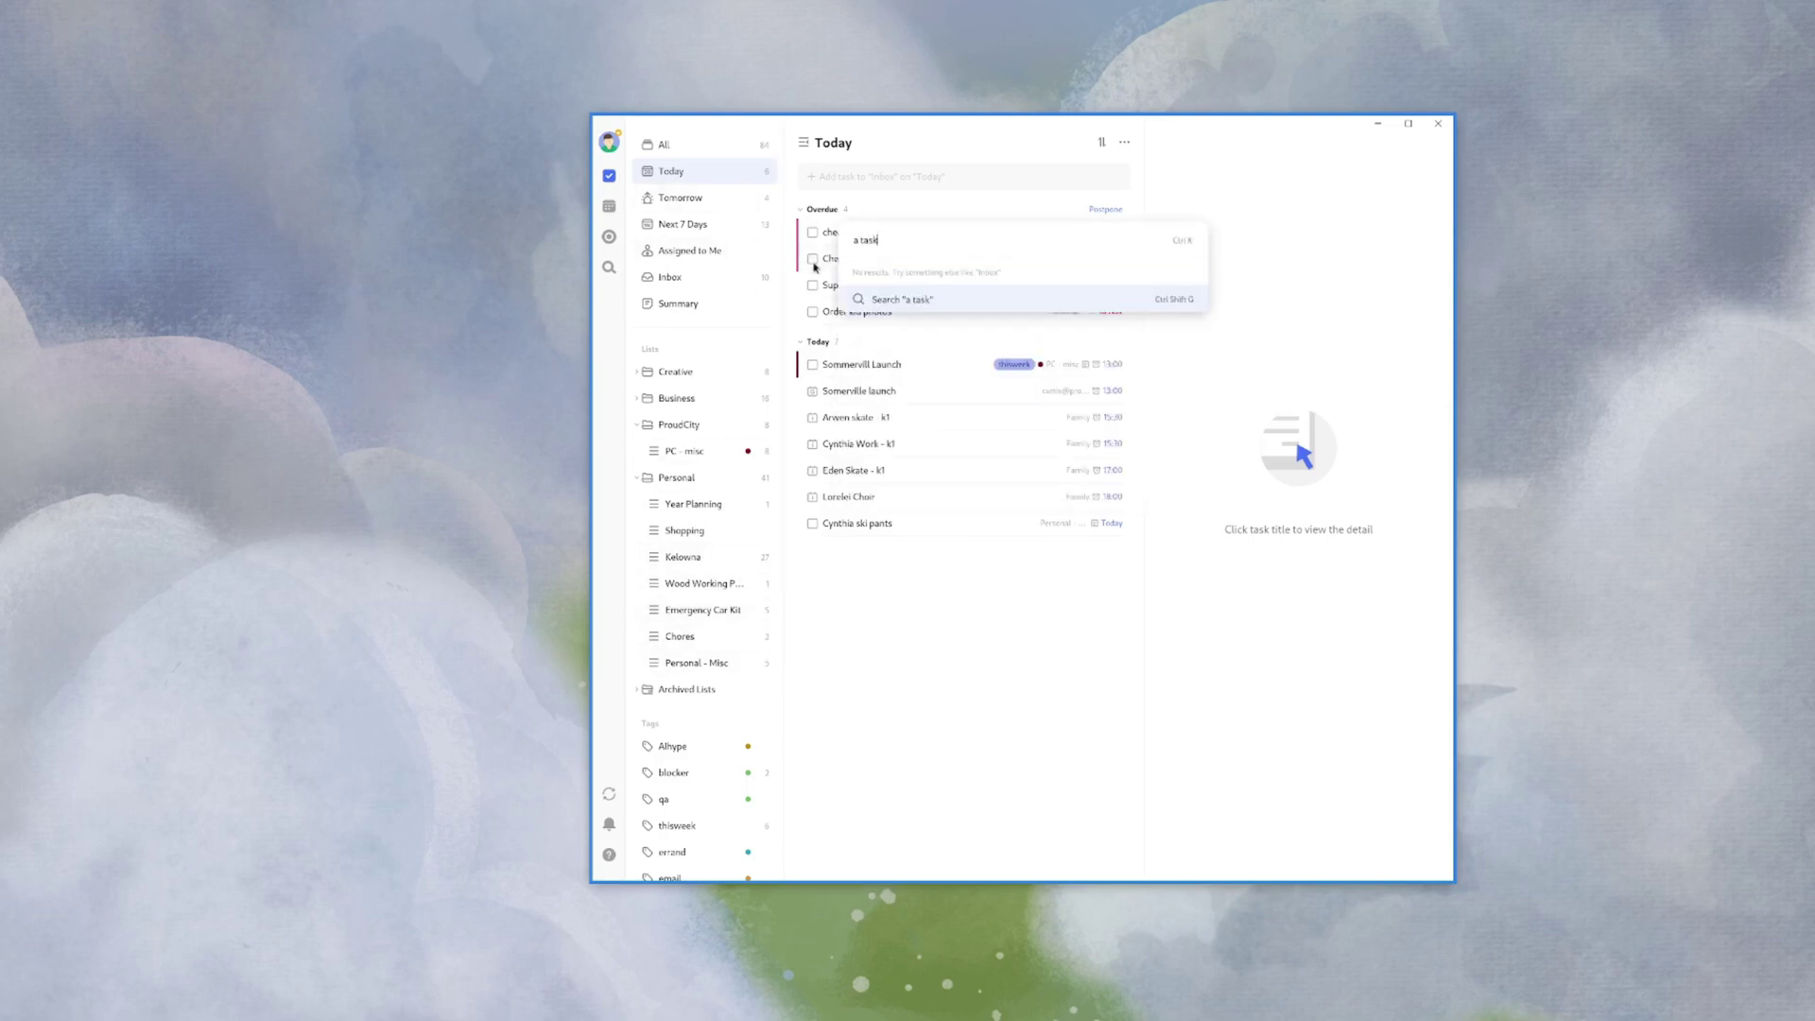
key(Return)
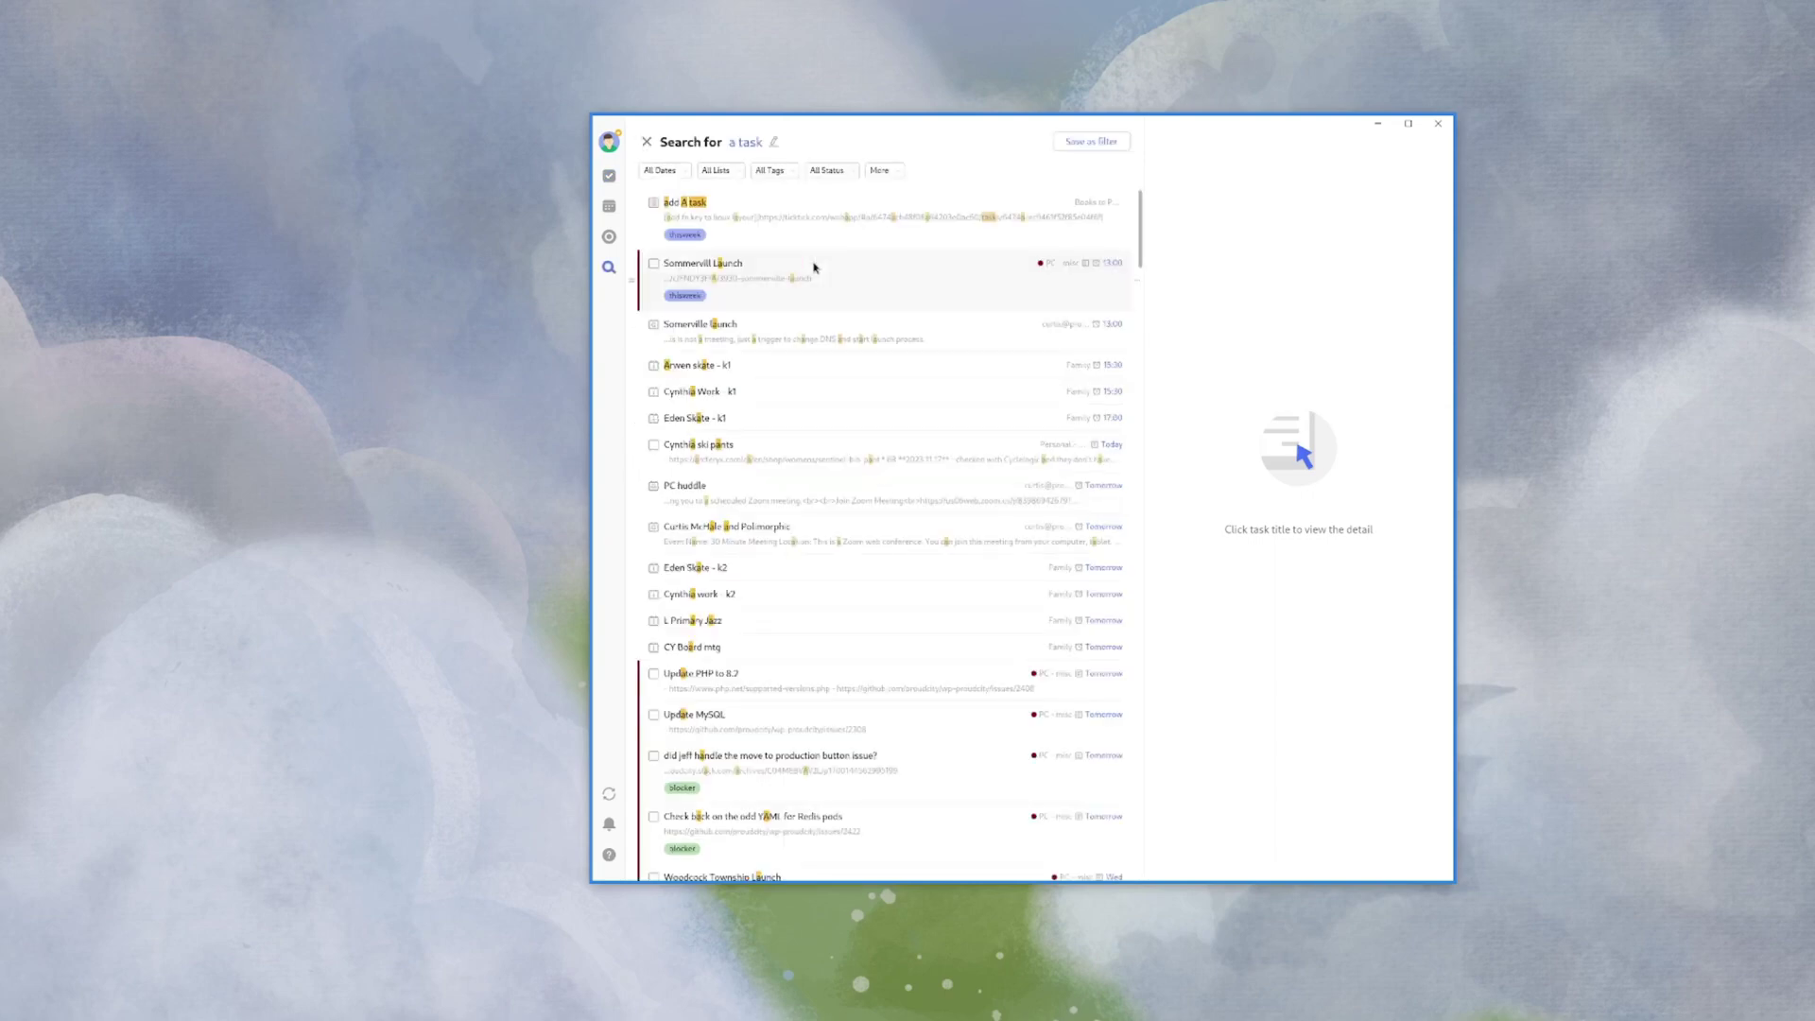
- Reopen the 'add A task' result and bring up its empty insert-link form
click(679, 202)
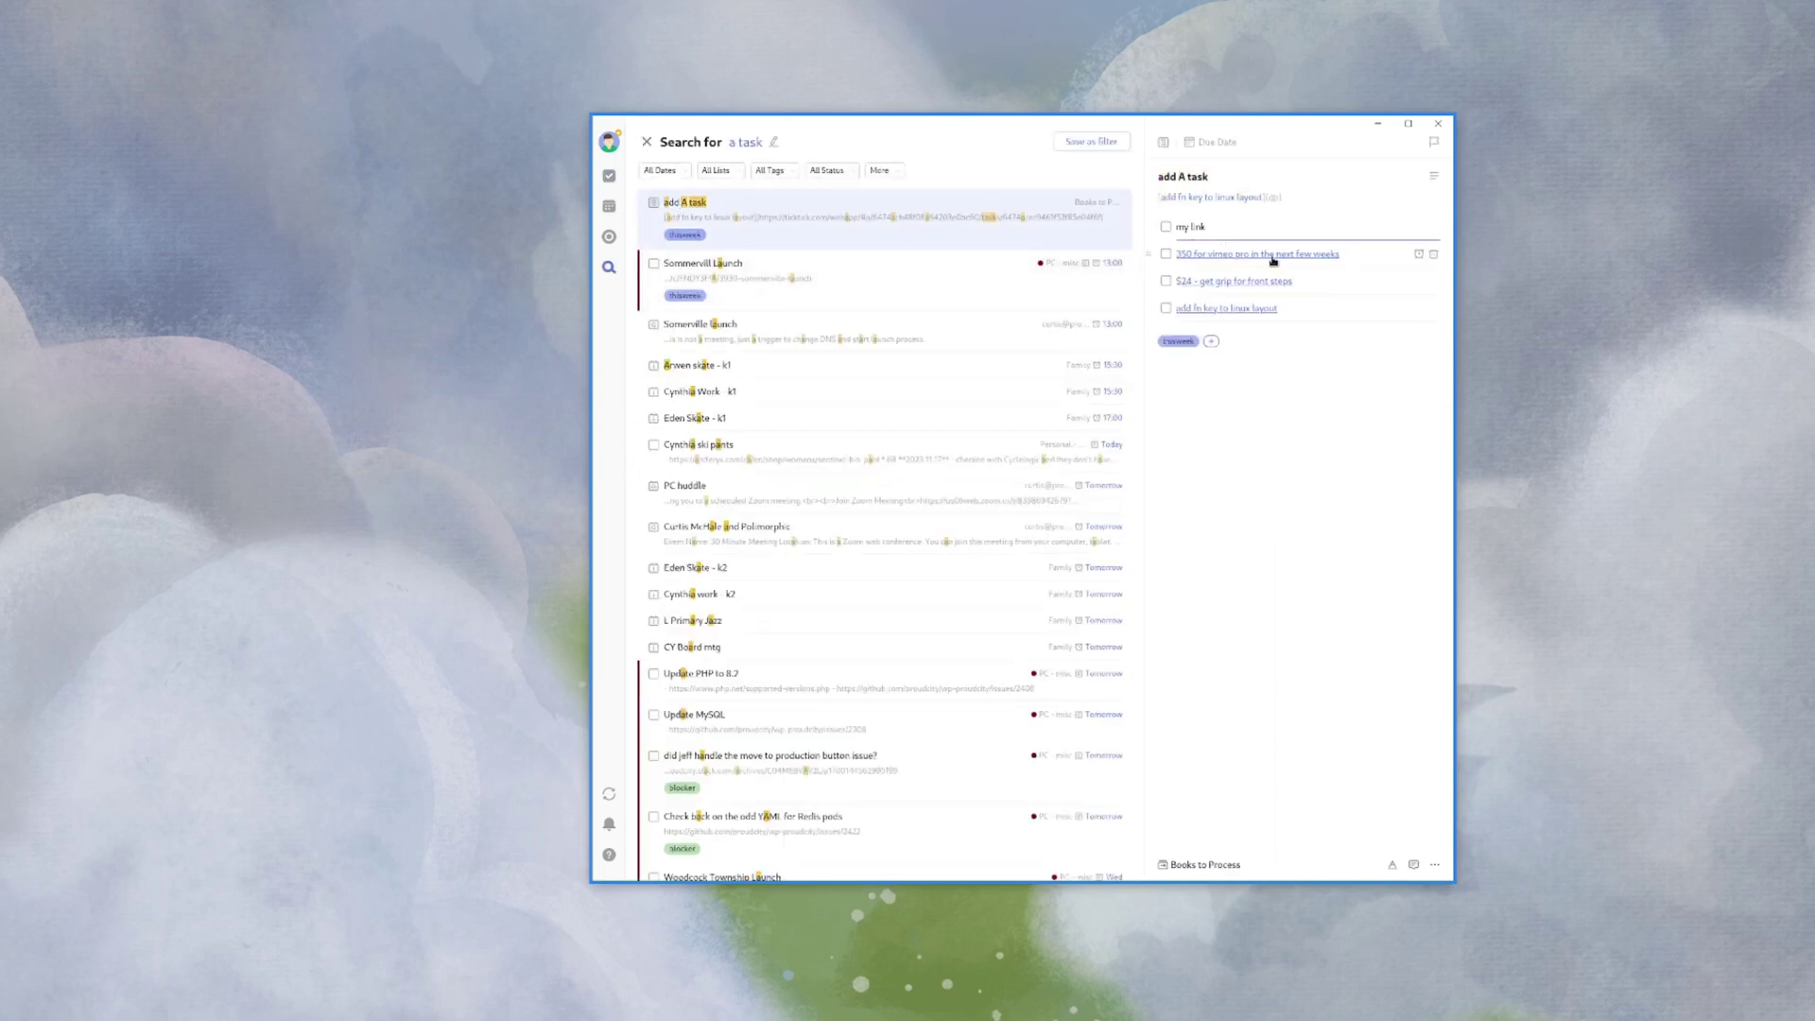
click(1311, 196)
key(ctrl+k)
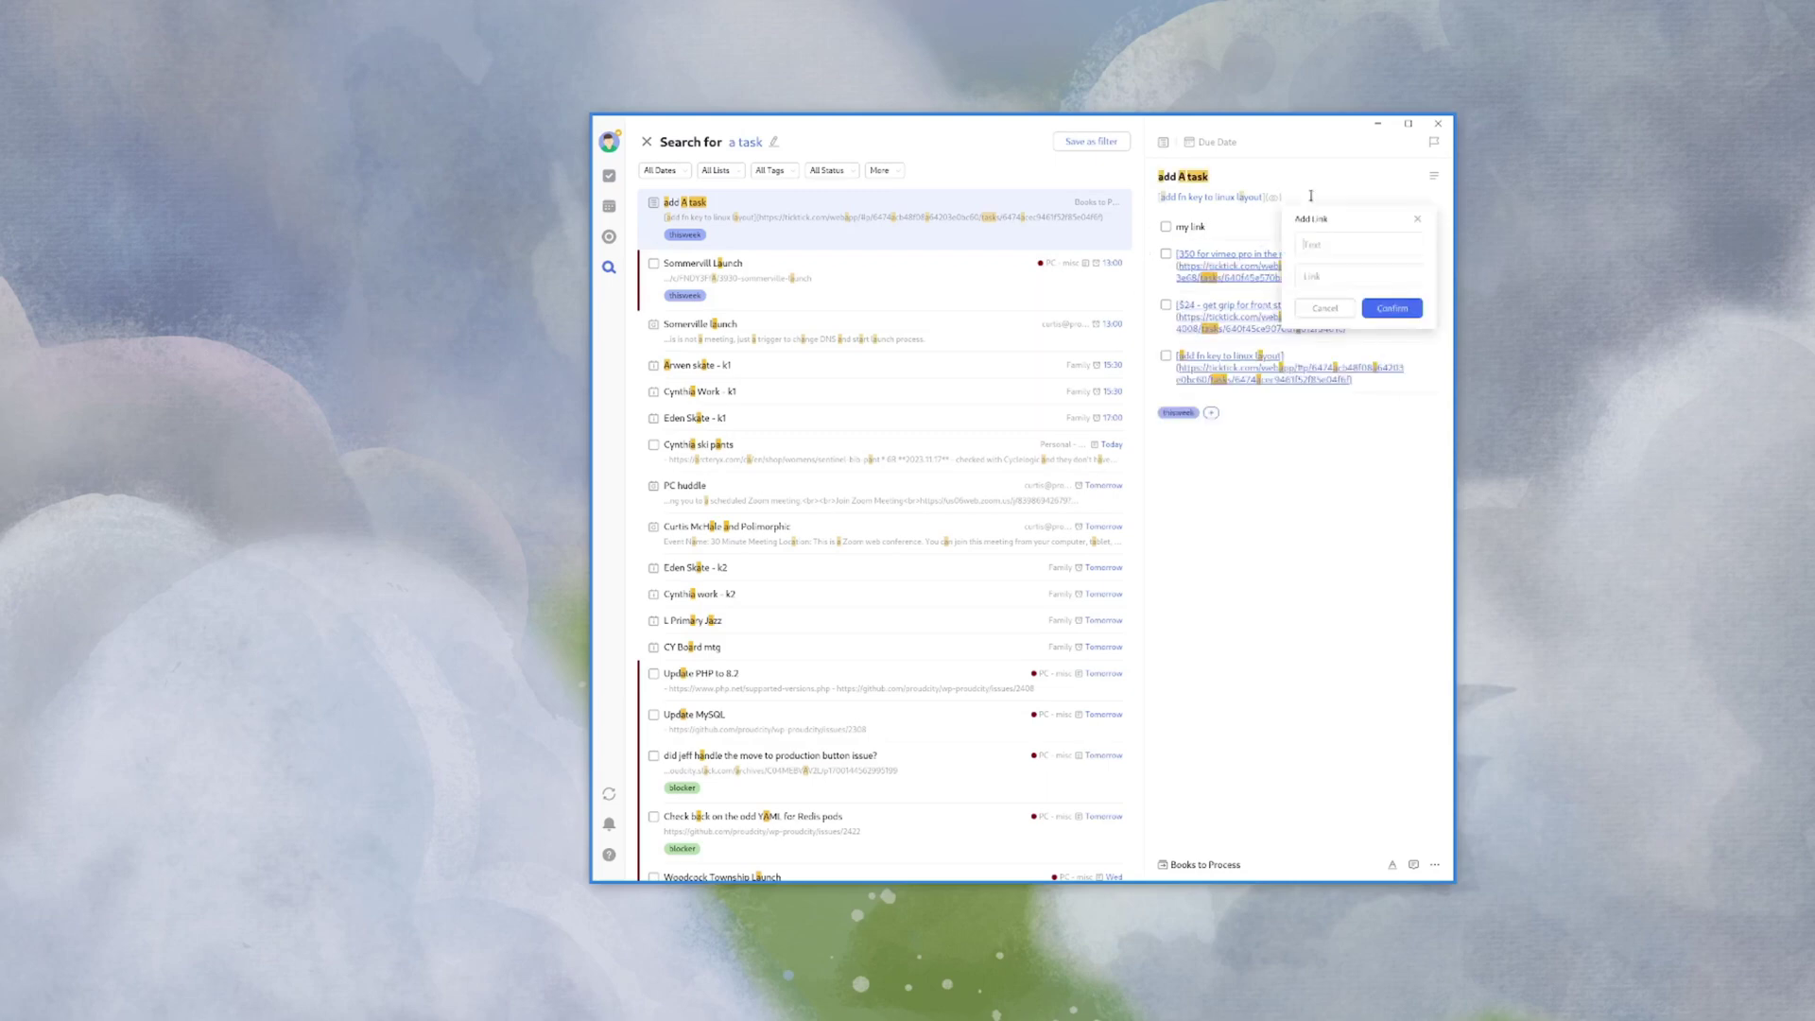